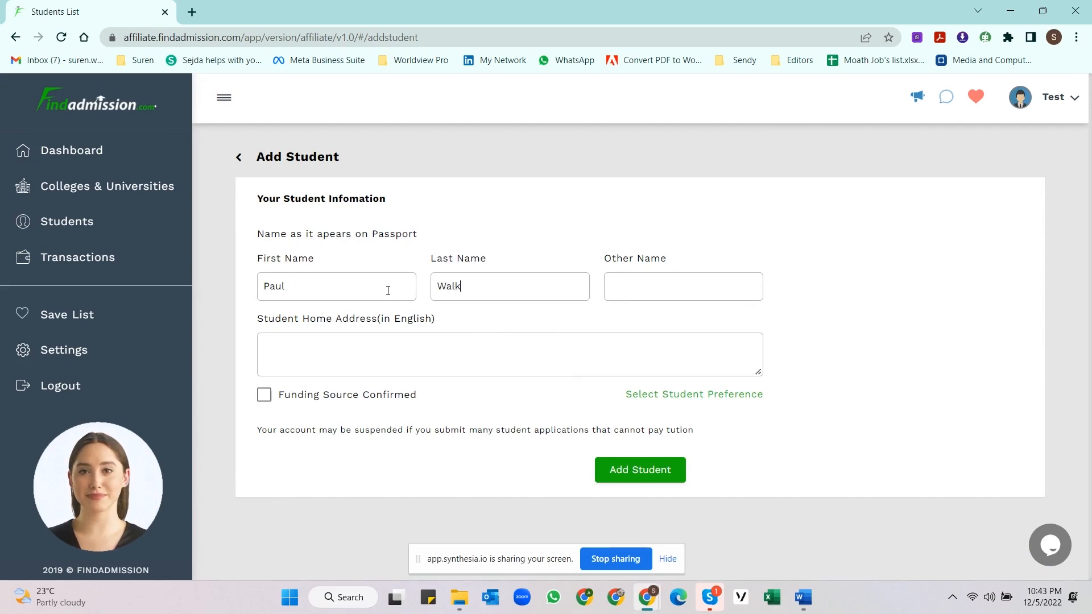
# Step: Complete the student's last name and home address, and mark the funding source as confirmed
pyautogui.press('Tab')
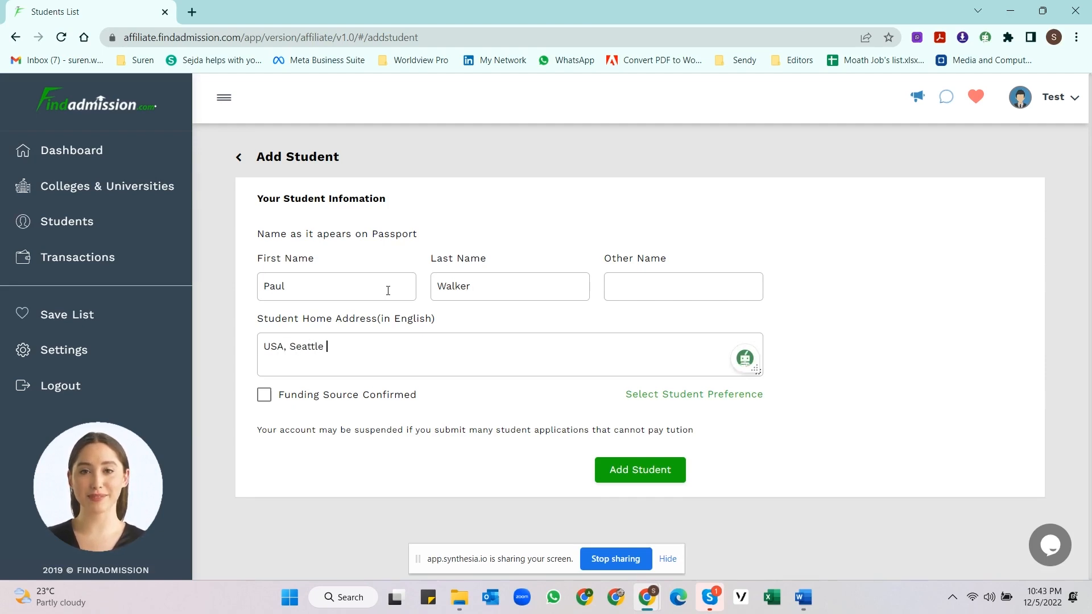
pyautogui.click(263, 397)
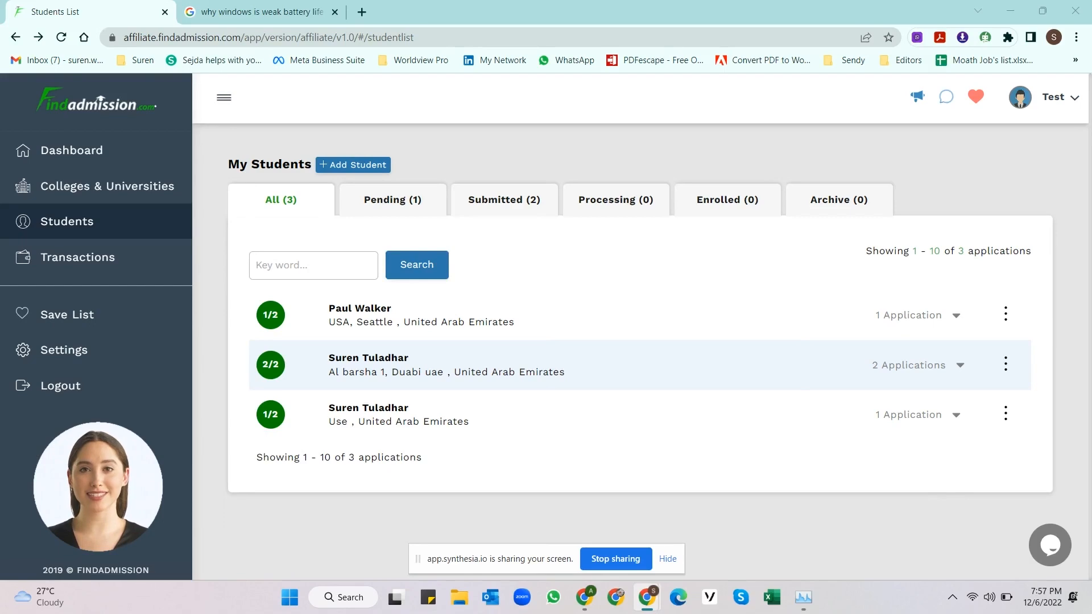
# Step: Open the college search for the first student in the list
pyautogui.click(1005, 322)
pyautogui.click(980, 312)
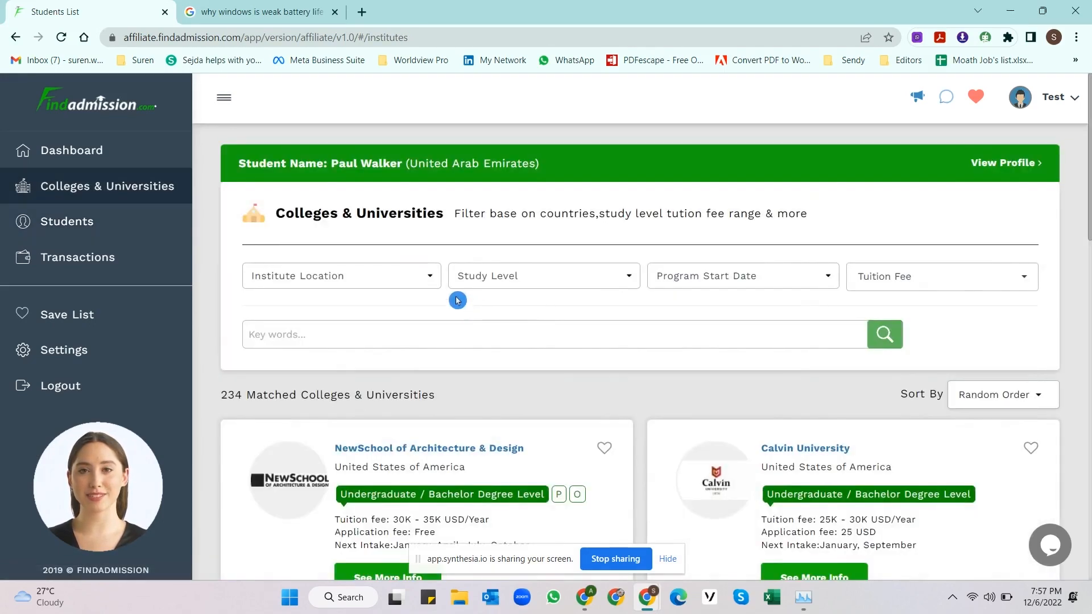
# Step: Filter the colleges and universities by the institute location Canada
pyautogui.scroll(-1, 367, 317)
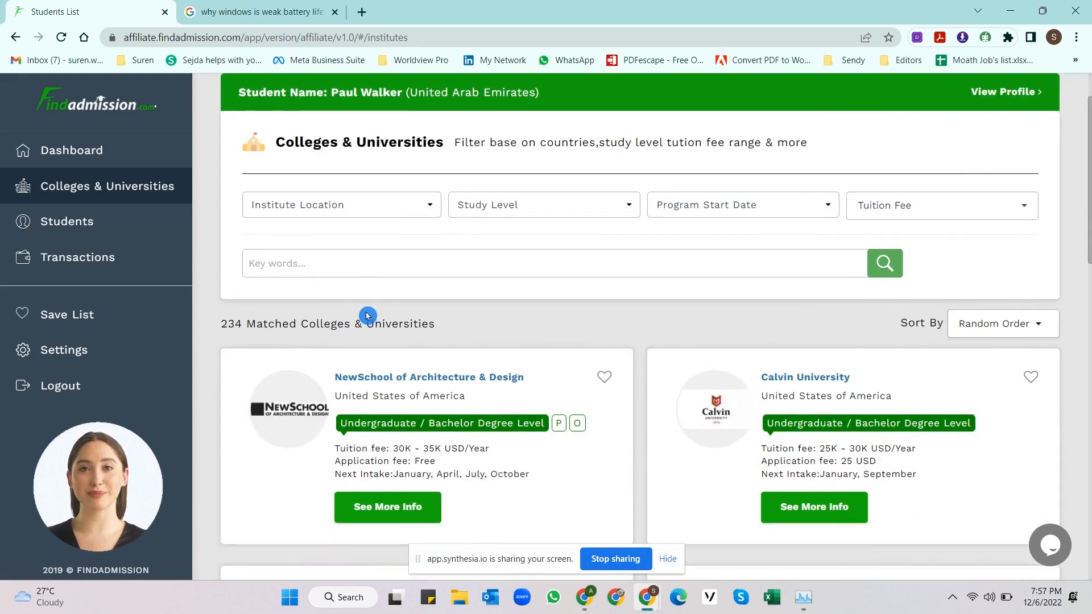
pyautogui.click(392, 214)
pyautogui.scroll(-5, 378, 305)
pyautogui.scroll(-3, 378, 305)
pyautogui.scroll(-1, 378, 305)
pyautogui.scroll(10, 378, 305)
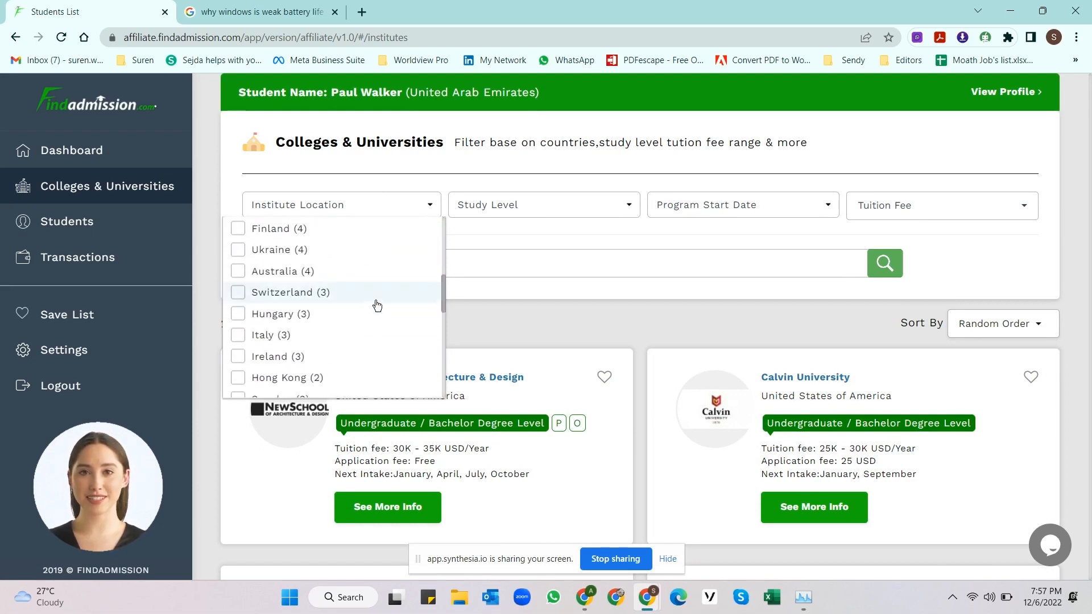
pyautogui.click(285, 256)
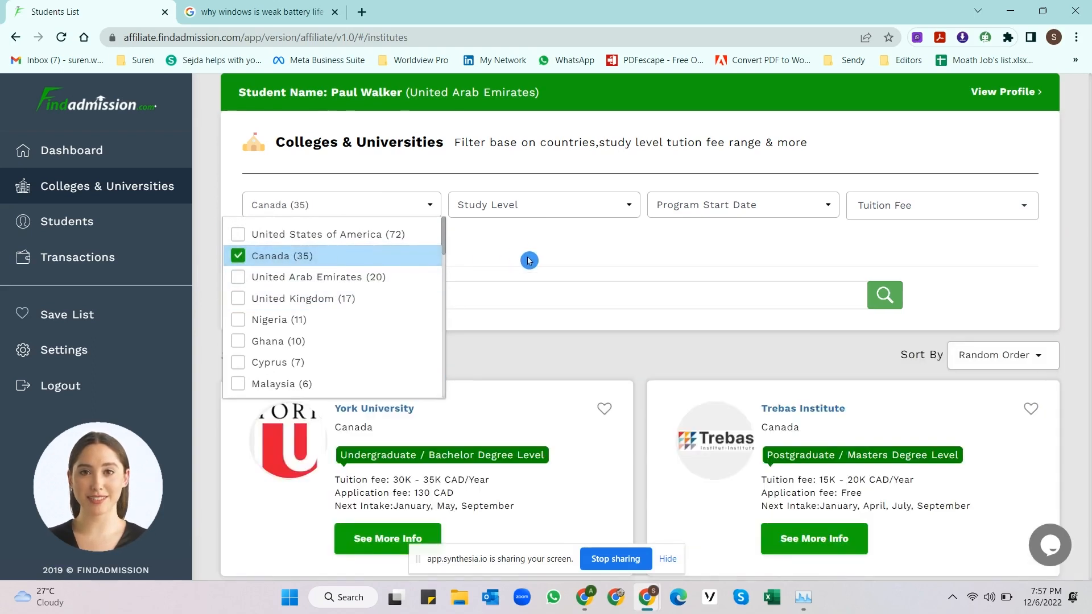
# Step: Filter the colleges by the study level Postgraduate / Masters Degree Level and the program start date September 2023
pyautogui.click(580, 208)
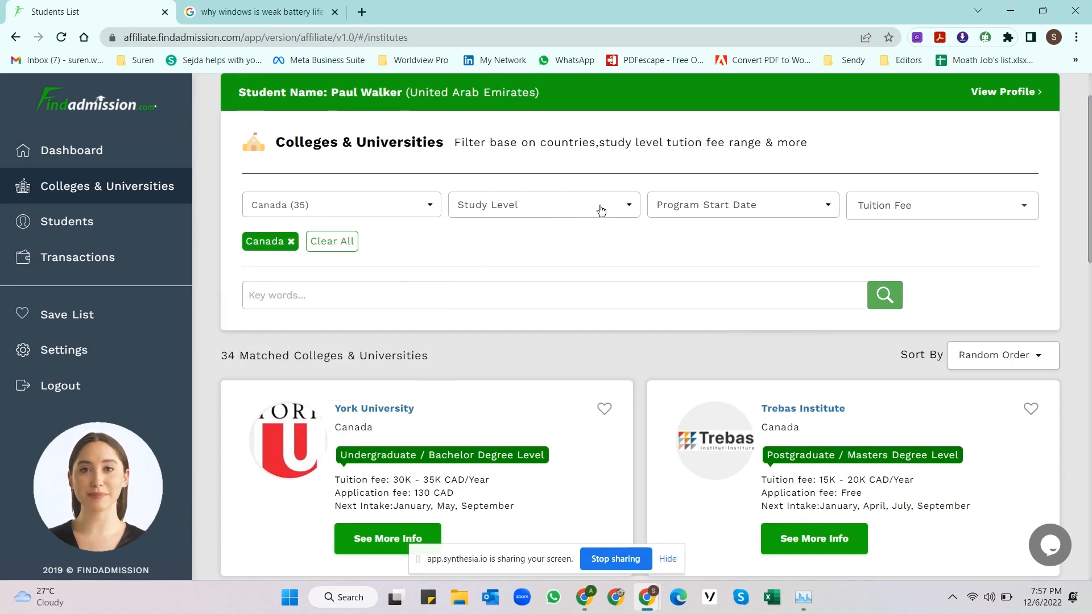
pyautogui.click(601, 210)
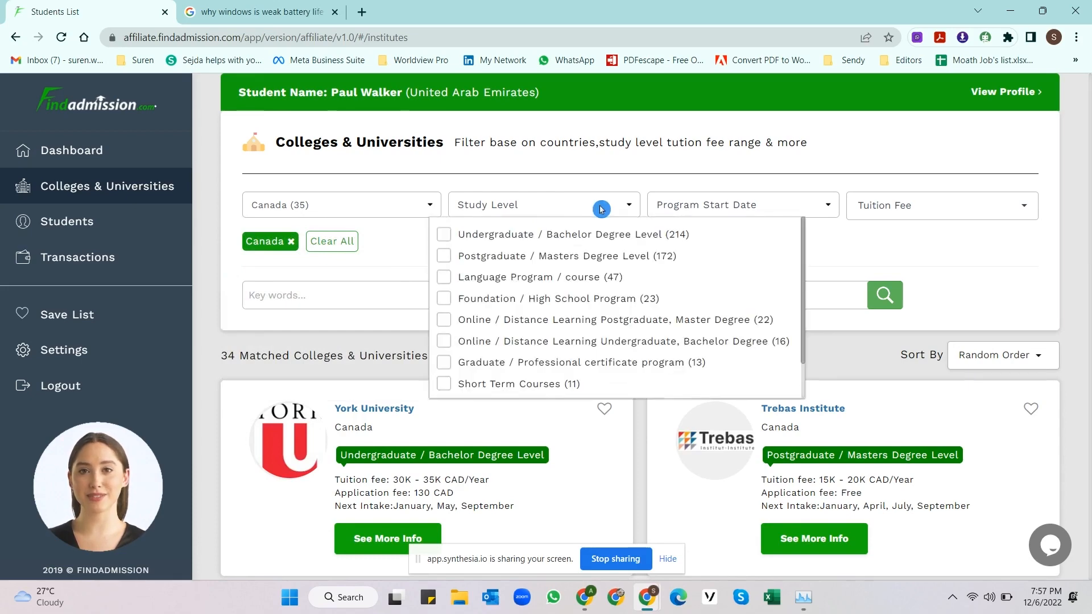
pyautogui.click(565, 257)
pyautogui.click(739, 208)
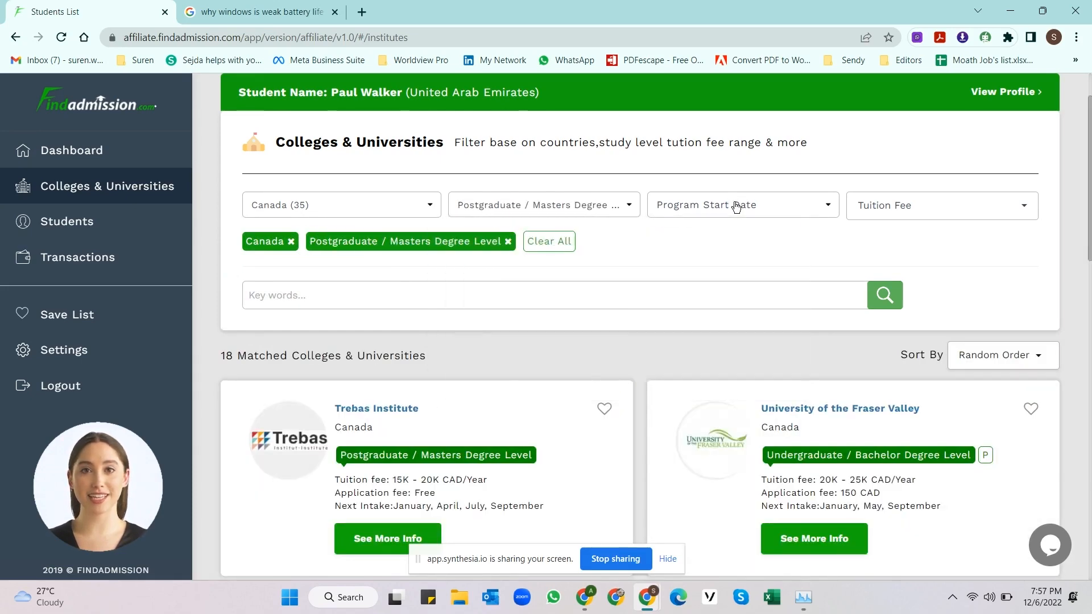
pyautogui.click(735, 204)
pyautogui.scroll(-2, 705, 300)
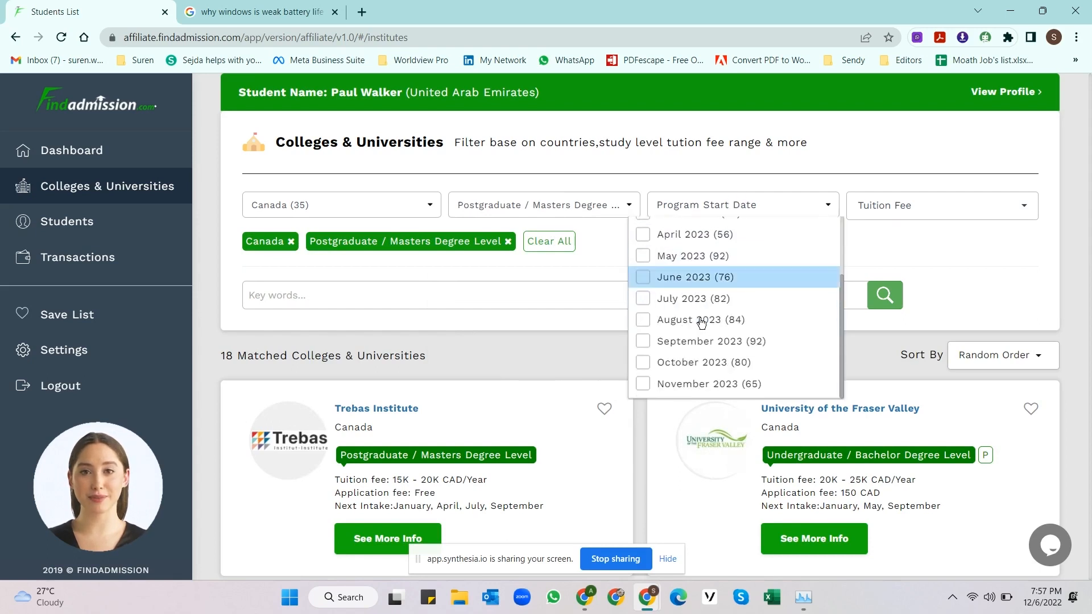
pyautogui.click(710, 341)
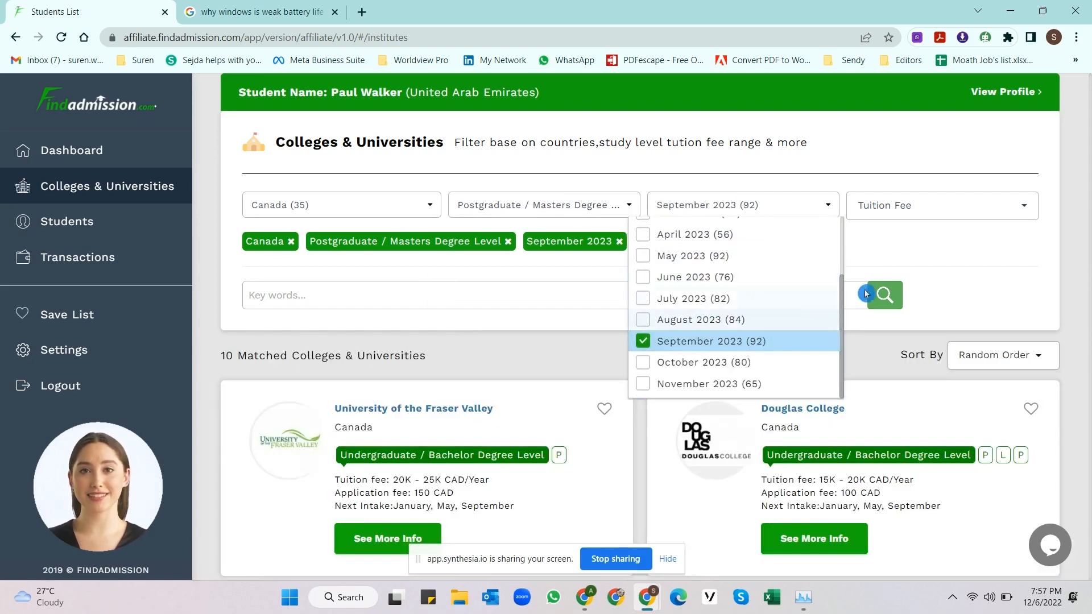
pyautogui.click(921, 235)
# Step: Filter the colleges by a tuition fee range of 5K - 10K and clear all the filters
pyautogui.click(922, 206)
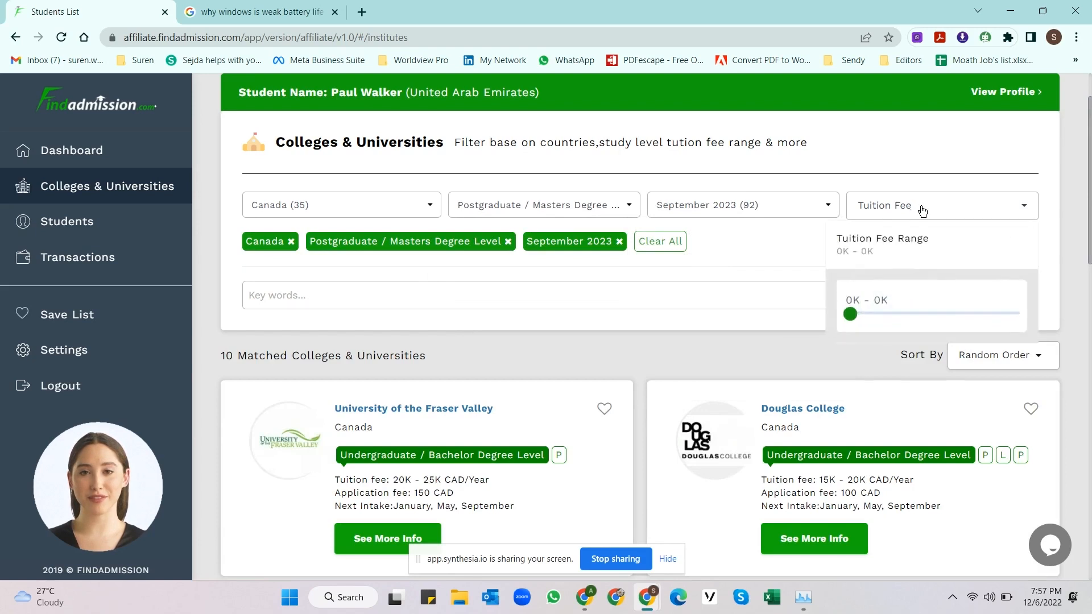
pyautogui.moveTo(857, 319); pyautogui.dragTo(880, 325)
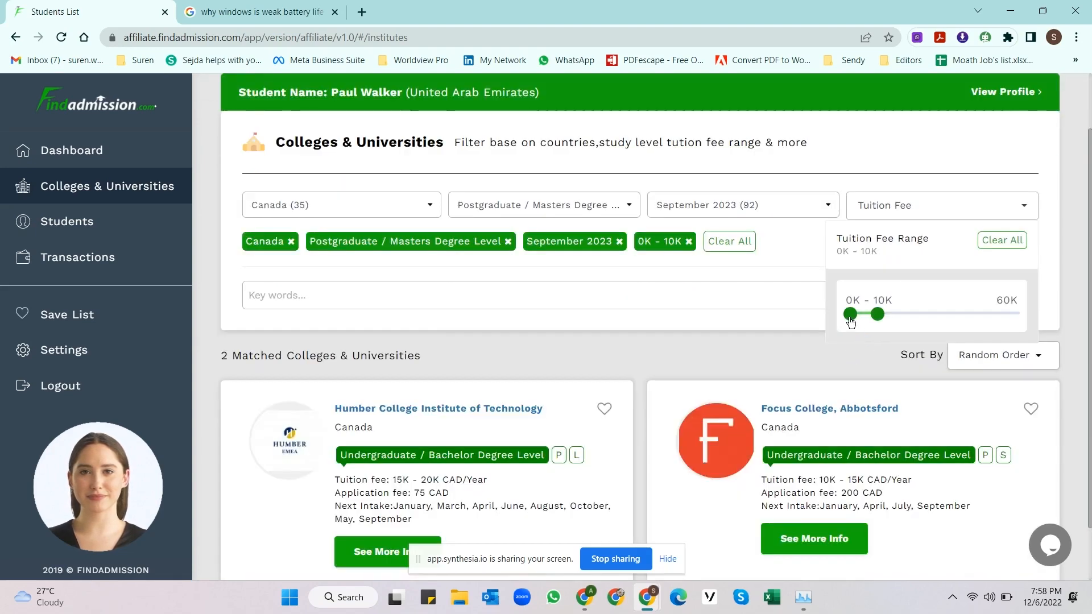
pyautogui.moveTo(850, 321); pyautogui.dragTo(865, 325)
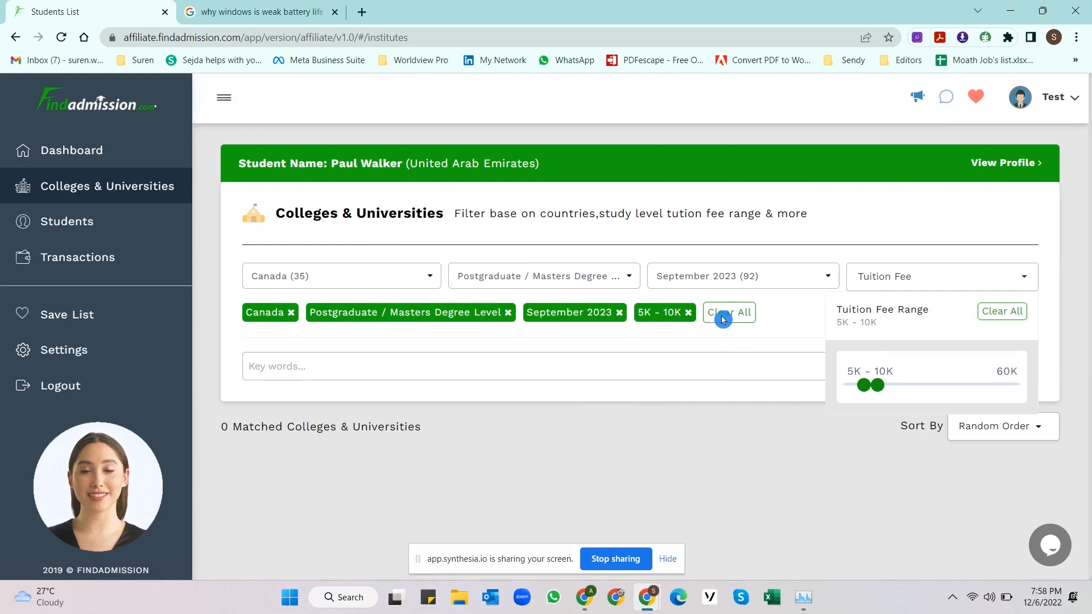
pyautogui.click(705, 366)
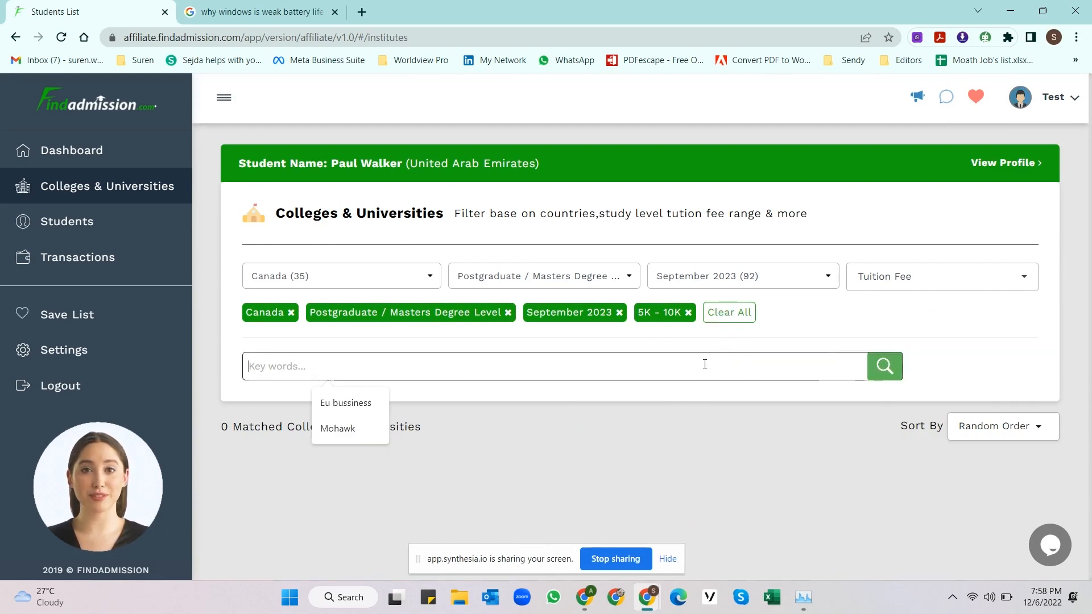
pyautogui.click(729, 313)
# Step: Search the colleges for "Mohawk" and open the full information page of Mohawk College
pyautogui.click(720, 339)
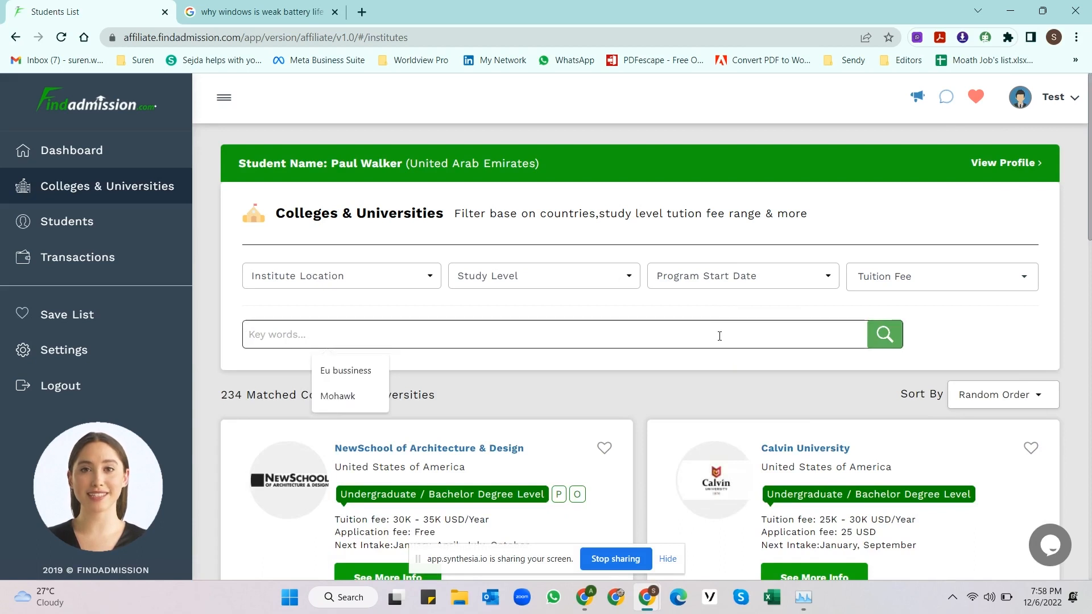
pyautogui.write('Mohawk')
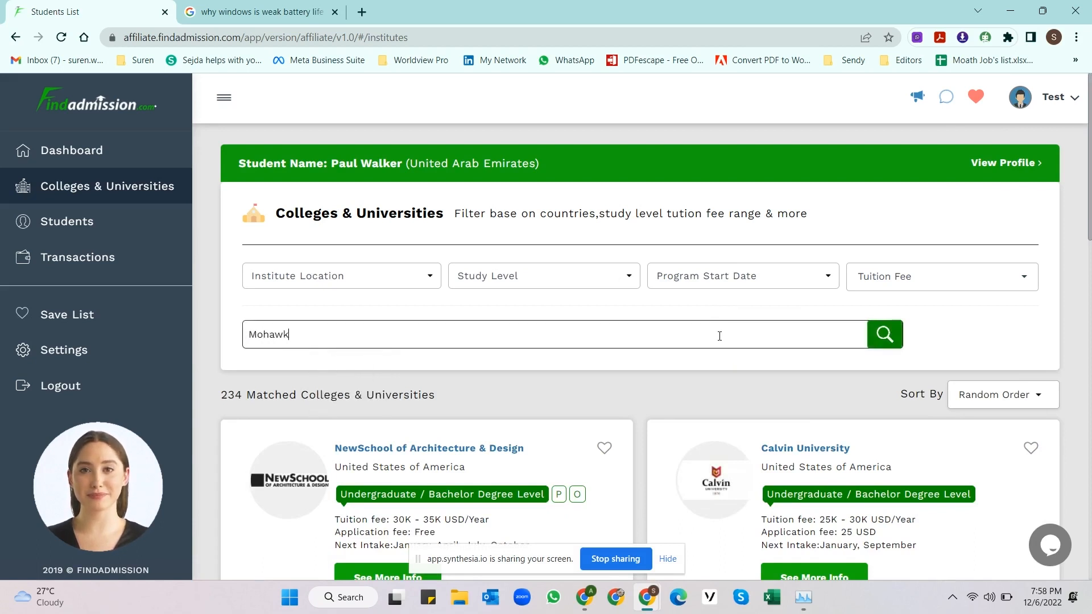
pyautogui.press('Return')
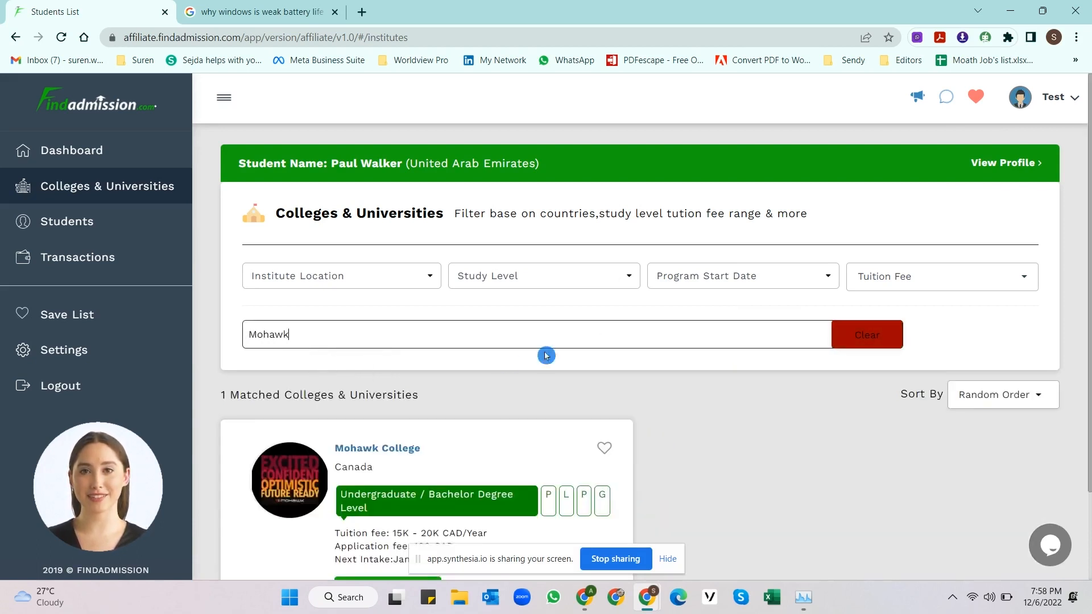
pyautogui.scroll(-2, 546, 355)
pyautogui.click(413, 492)
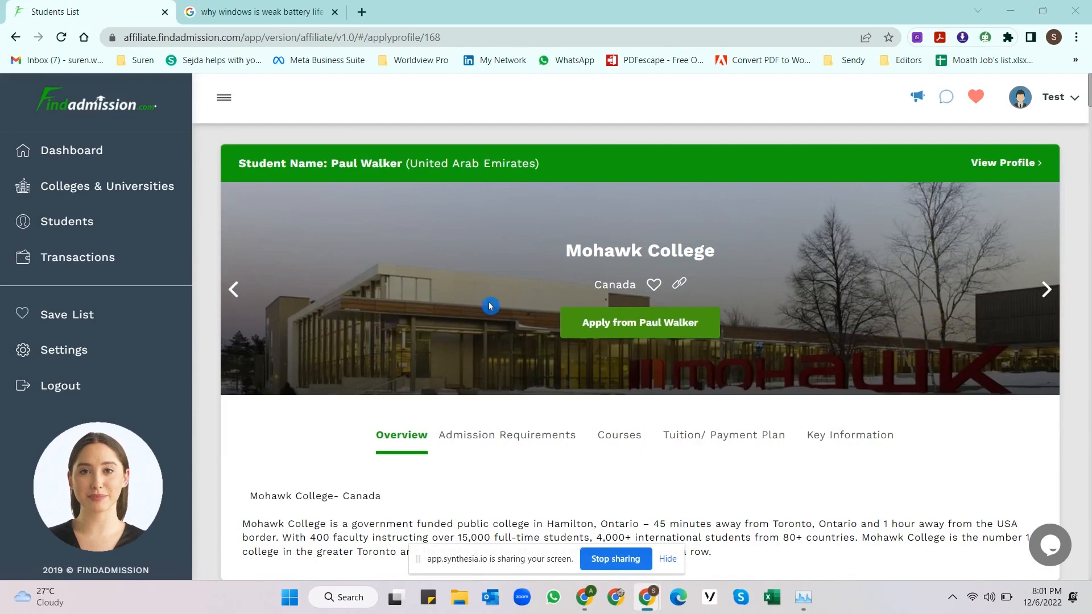
pyautogui.scroll(-1, 478, 287)
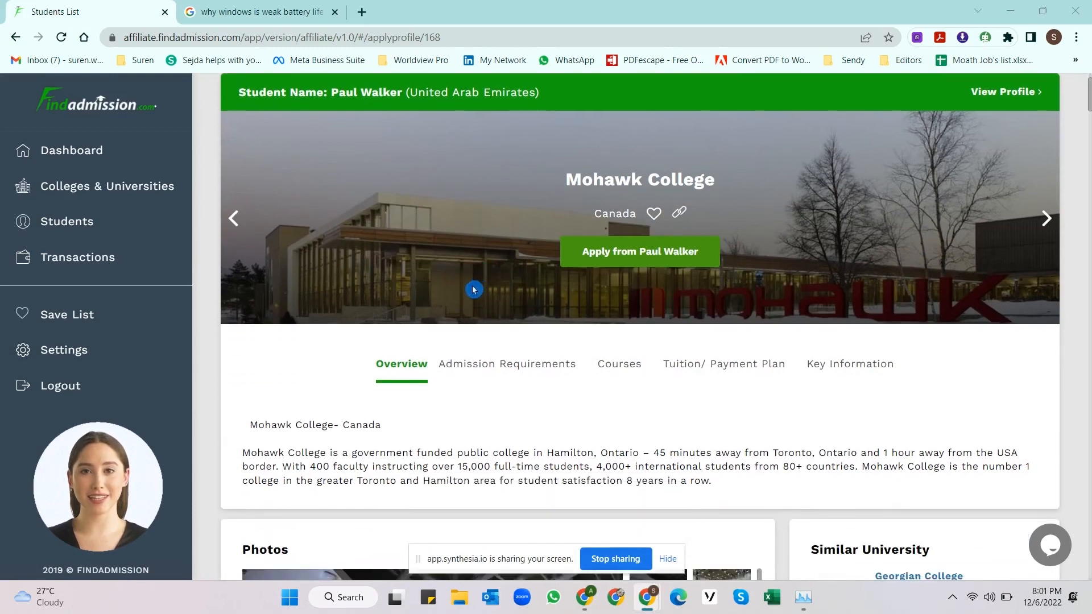
pyautogui.scroll(1, 403, 259)
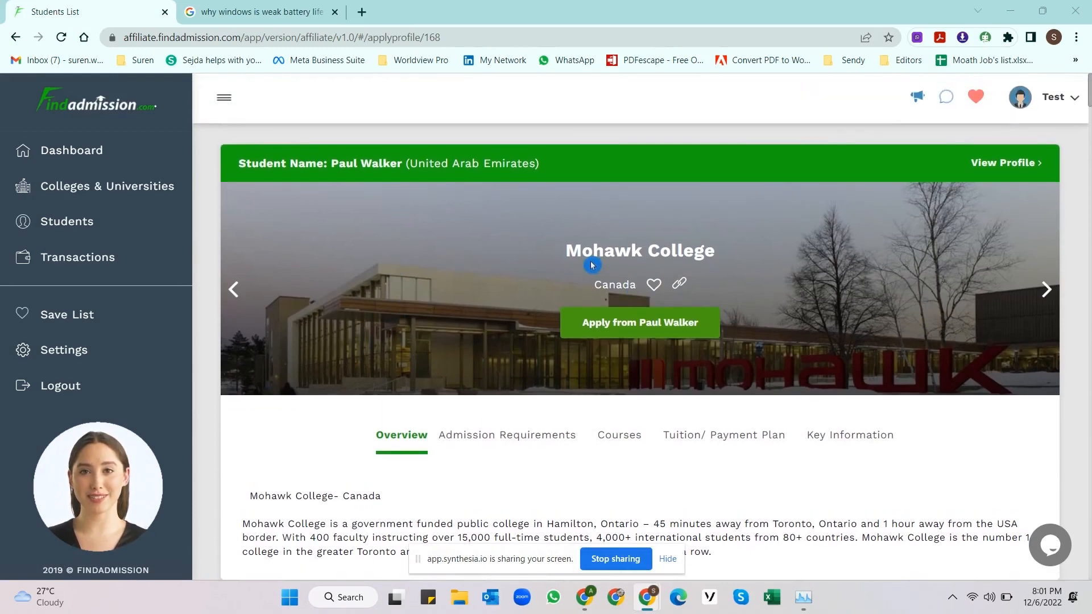
pyautogui.scroll(-12, 705, 277)
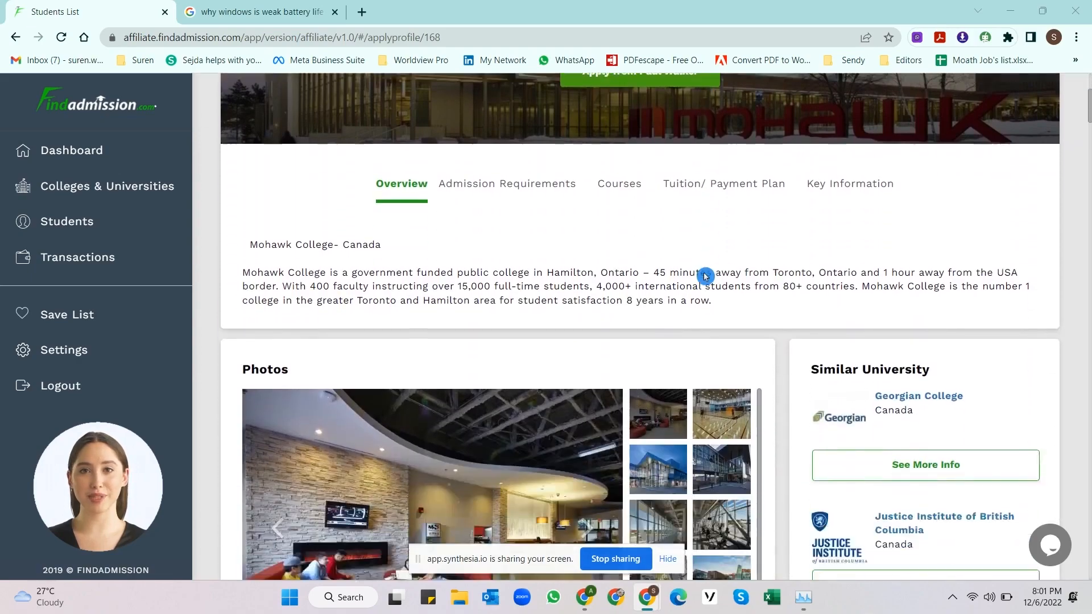
pyautogui.scroll(-12, 705, 278)
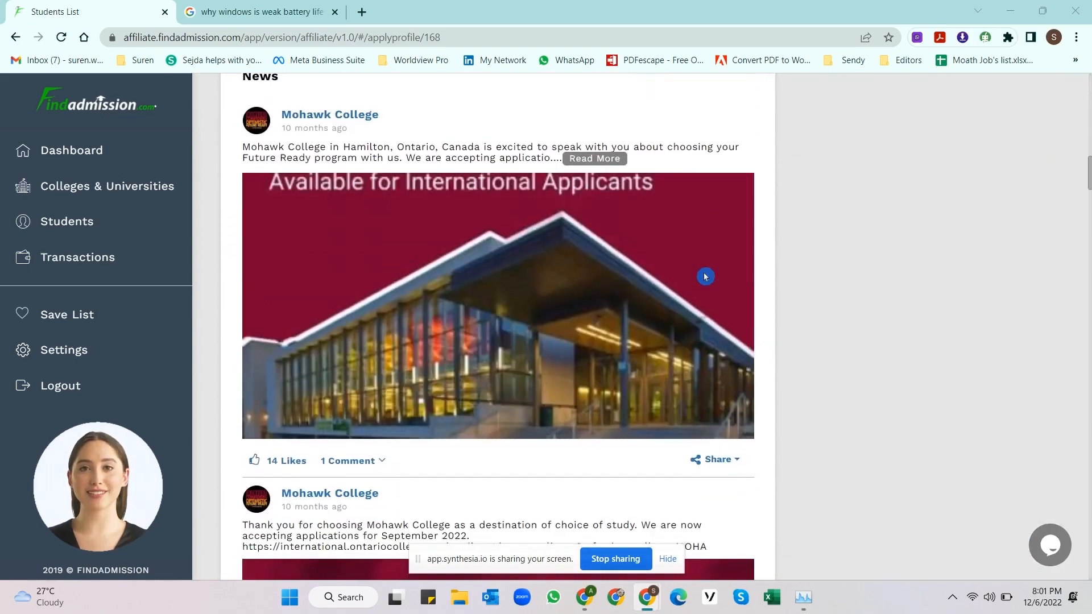
pyautogui.scroll(6, 704, 276)
pyautogui.scroll(10, 704, 277)
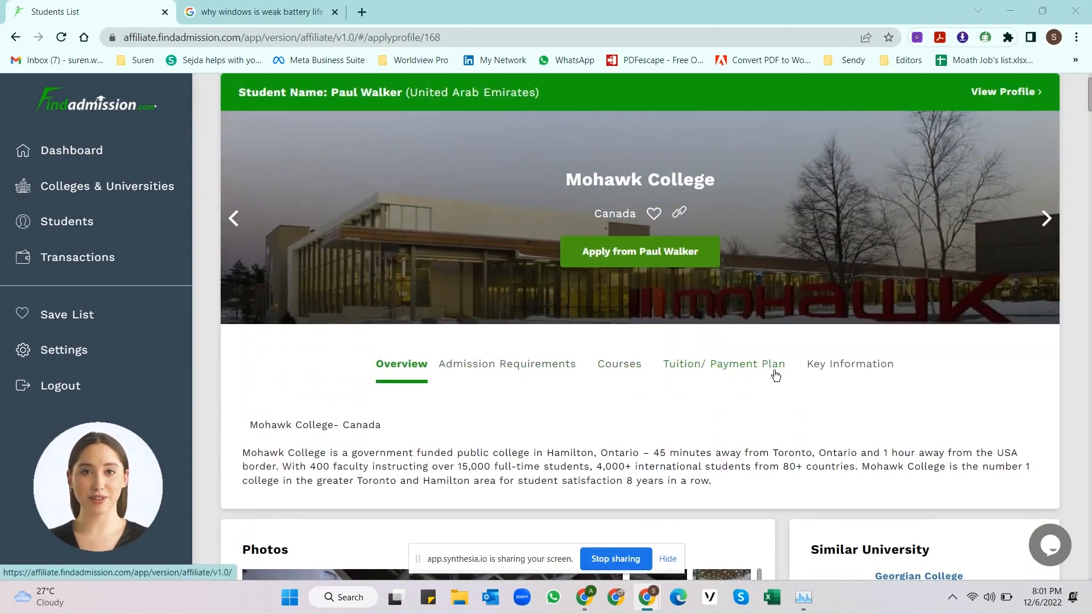
pyautogui.scroll(-1, 490, 410)
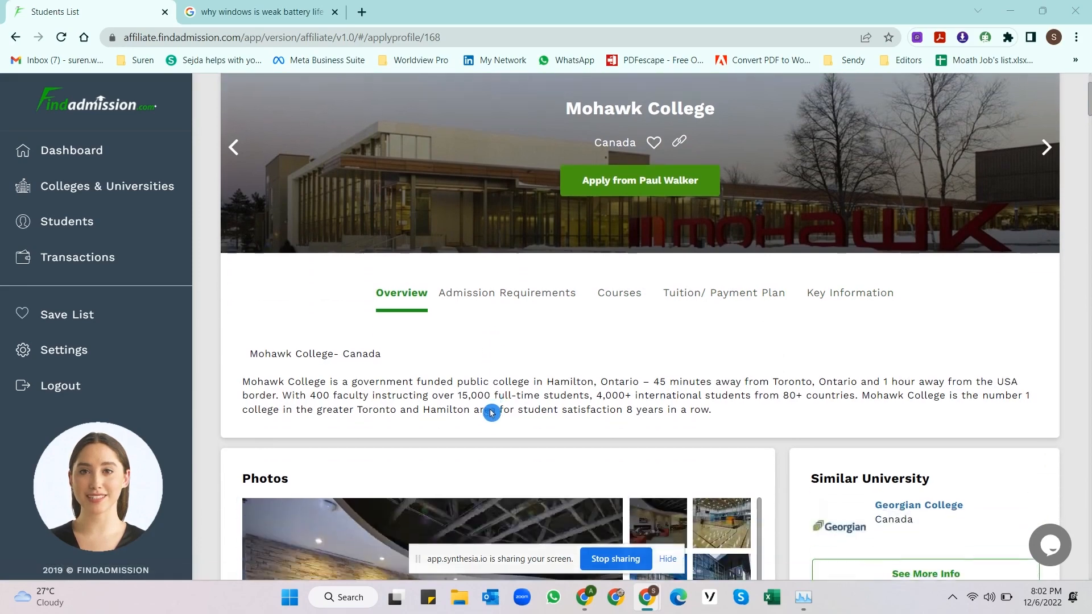
pyautogui.scroll(1, 487, 409)
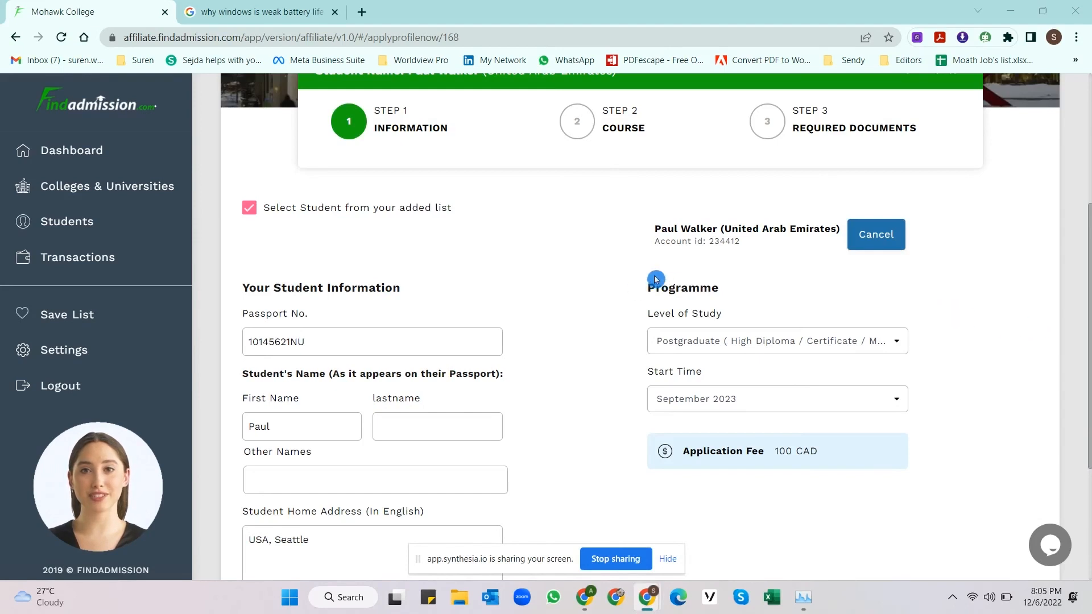
# Step: Review the student information in the Mohawk College application and set the level of study to Postgraduate (High Diploma / Certificate / Master)
pyautogui.scroll(1, 347, 247)
pyautogui.scroll(3, 349, 245)
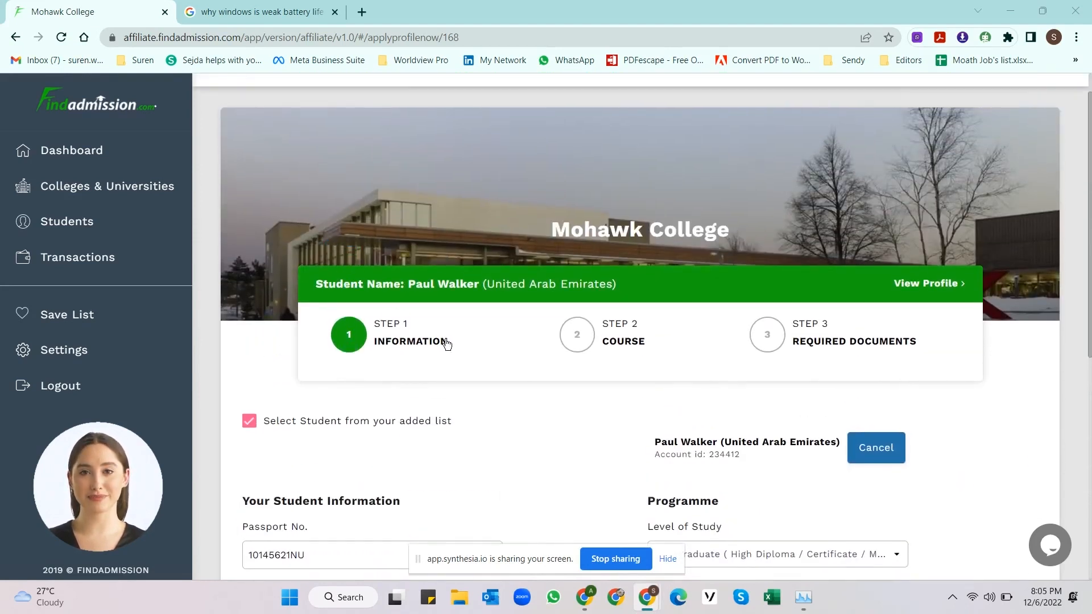
pyautogui.scroll(-4, 447, 343)
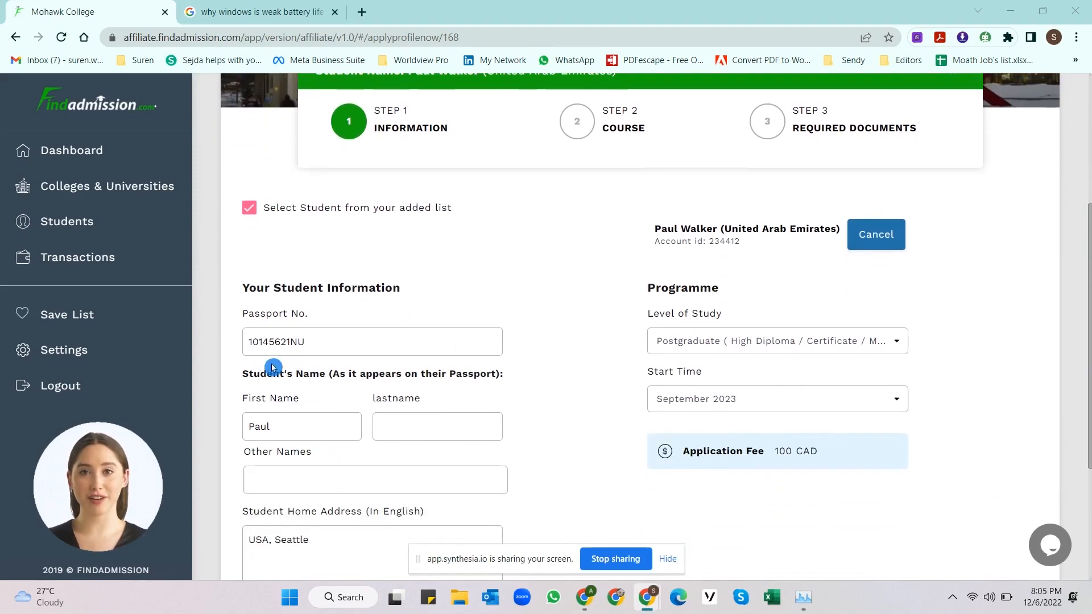
pyautogui.scroll(-3, 348, 448)
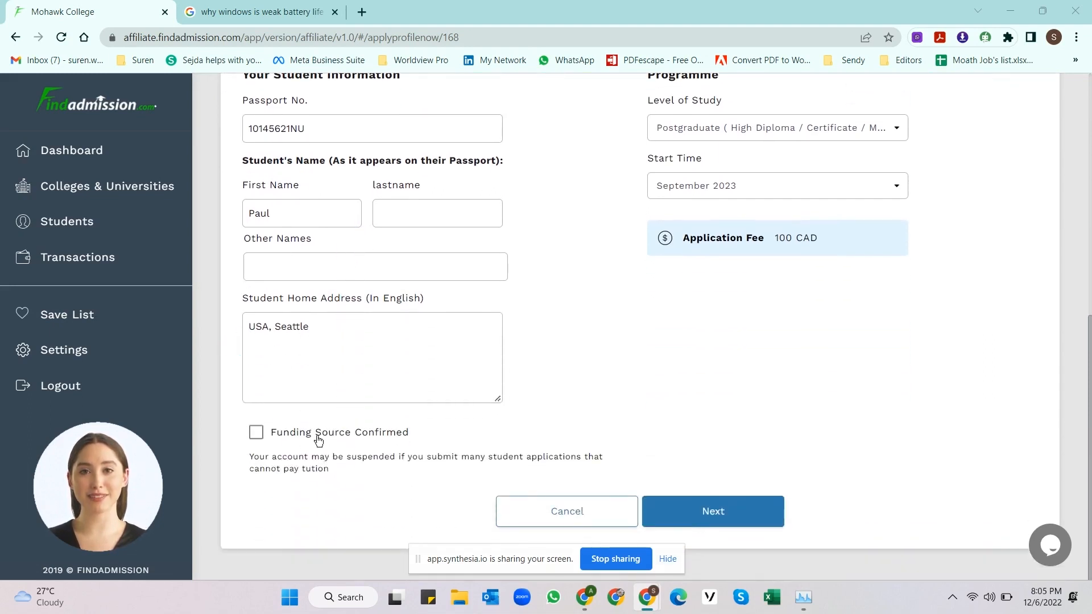
pyautogui.scroll(2, 827, 413)
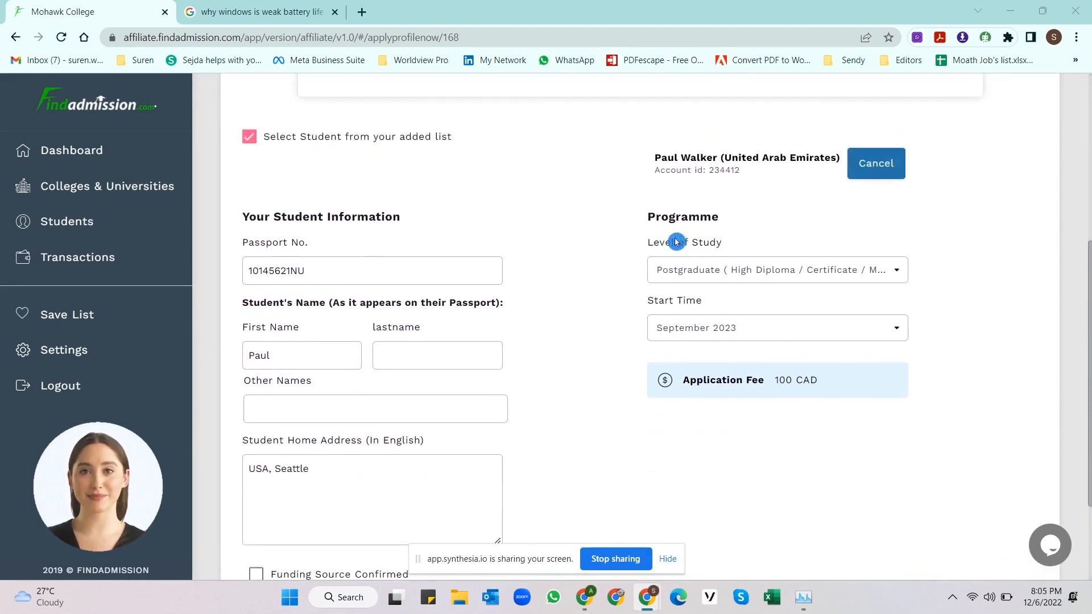
pyautogui.click(825, 275)
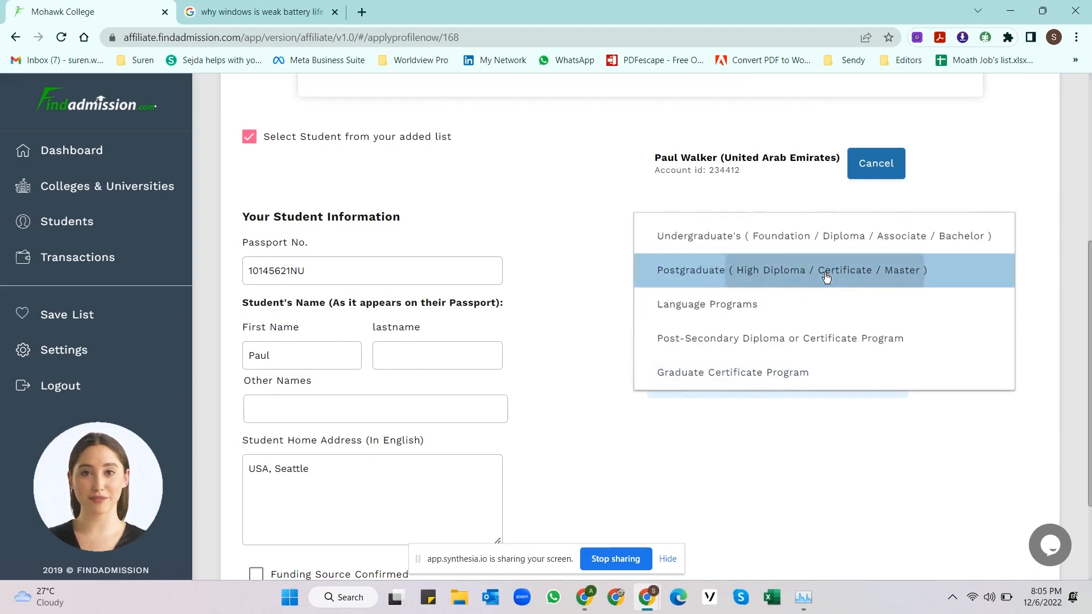
pyautogui.click(826, 275)
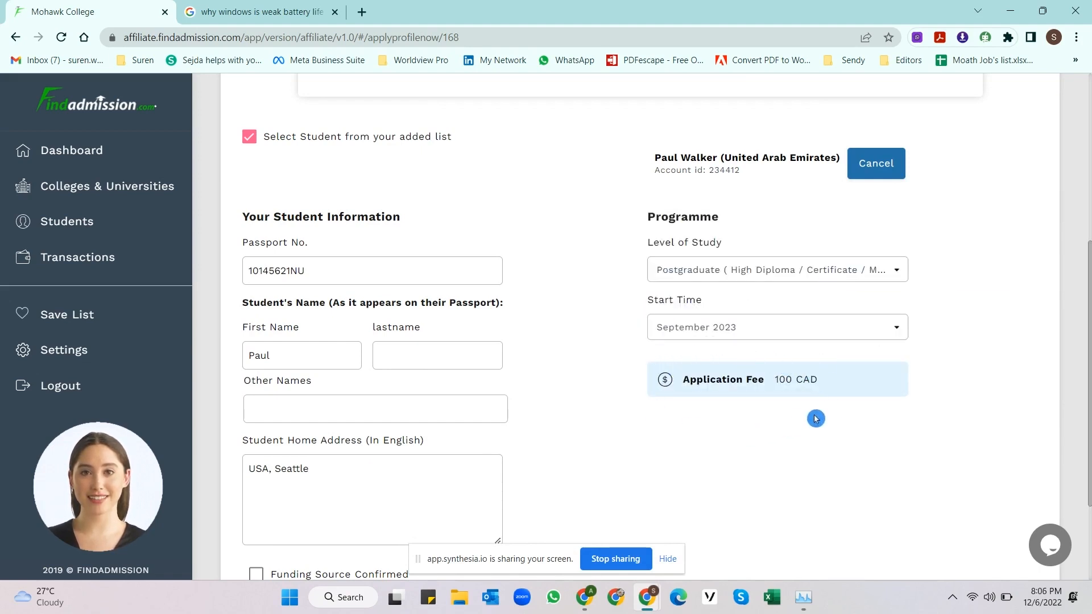
pyautogui.scroll(-1, 809, 367)
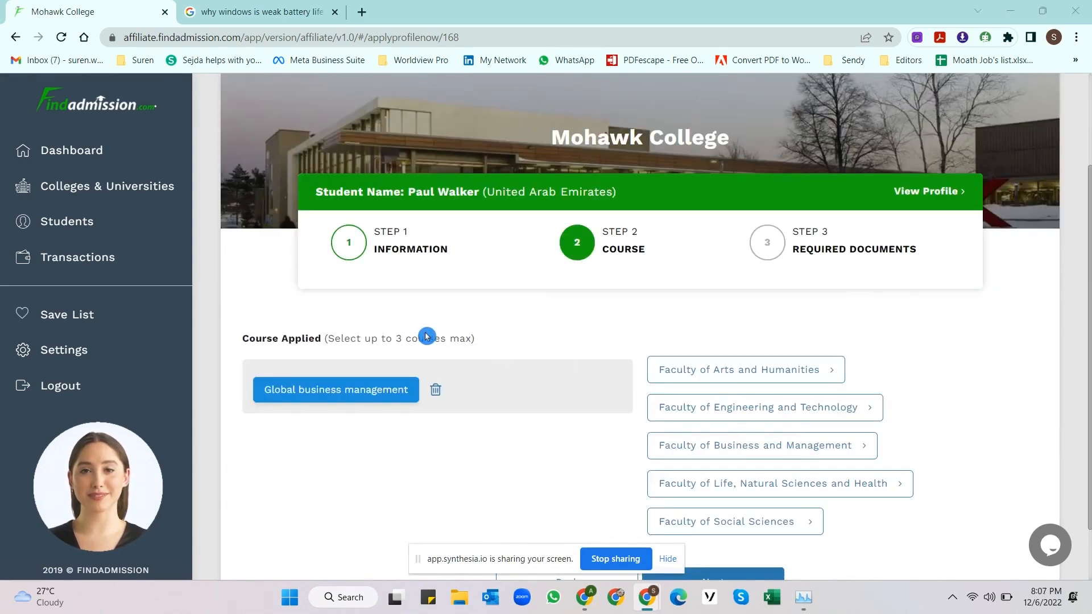
# Step: Review the course selection in the Mohawk College application and check the courses of the Faculty of Arts and Humanities
pyautogui.scroll(1, 426, 337)
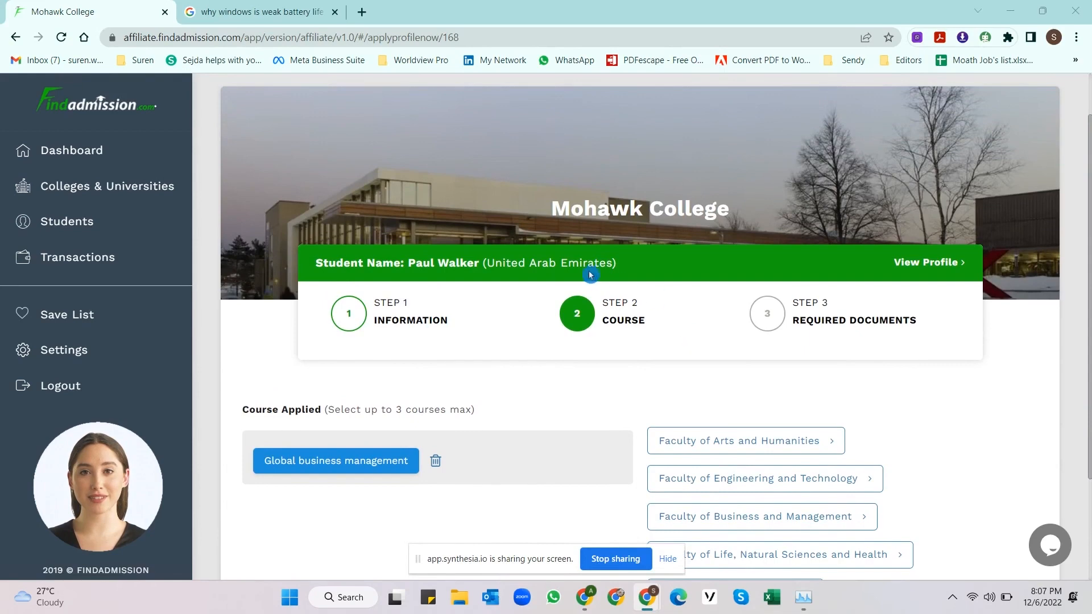
pyautogui.scroll(-2, 621, 307)
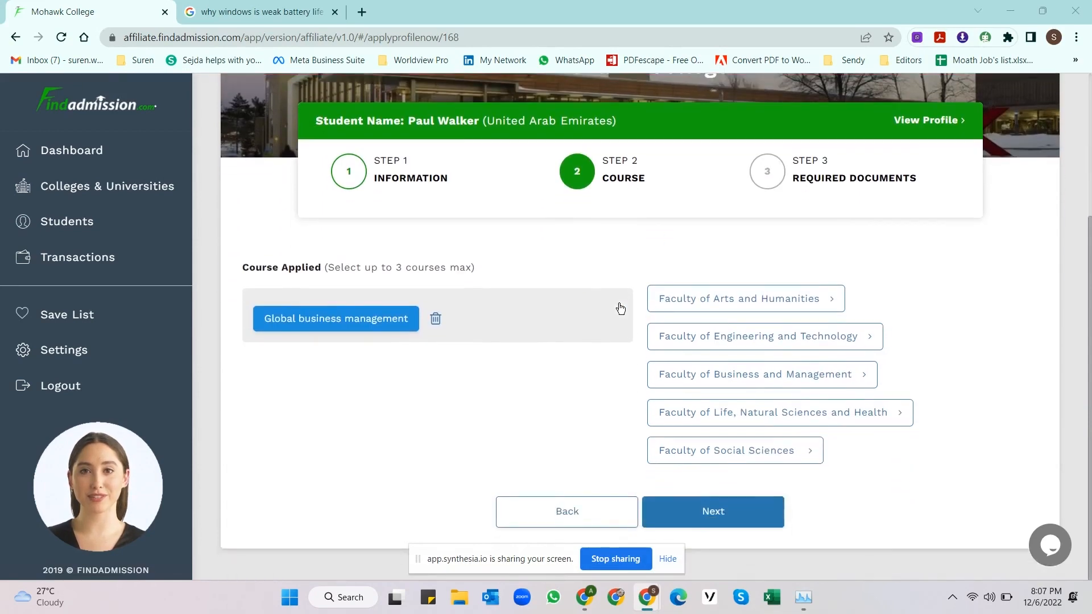
pyautogui.click(706, 307)
pyautogui.click(809, 132)
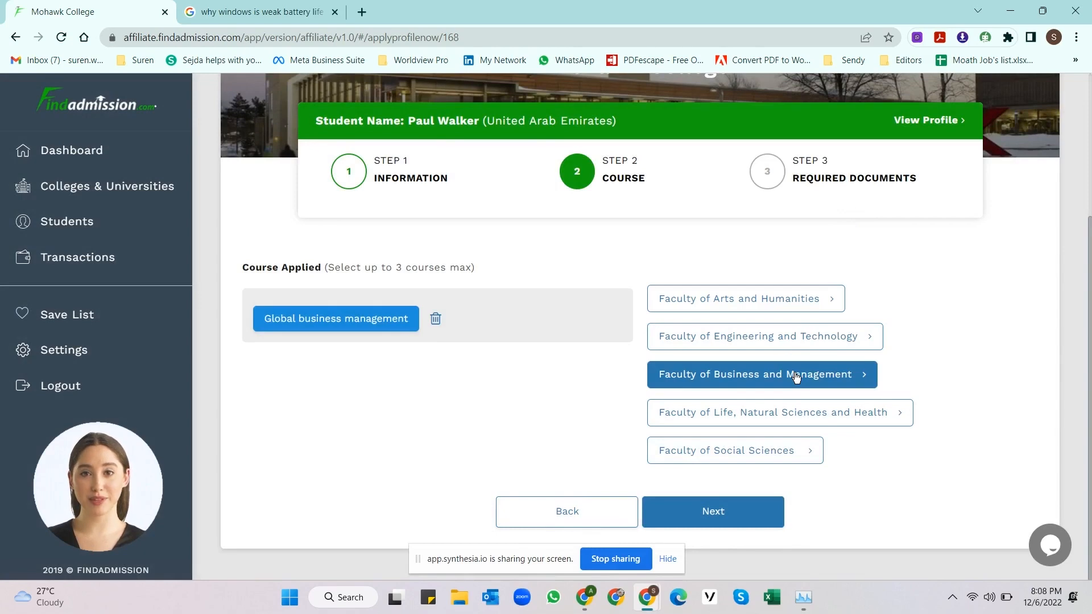
# Step: Choose Global business management from the Faculty of Business and Management as the applied course and continue to the required documents
pyautogui.click(796, 375)
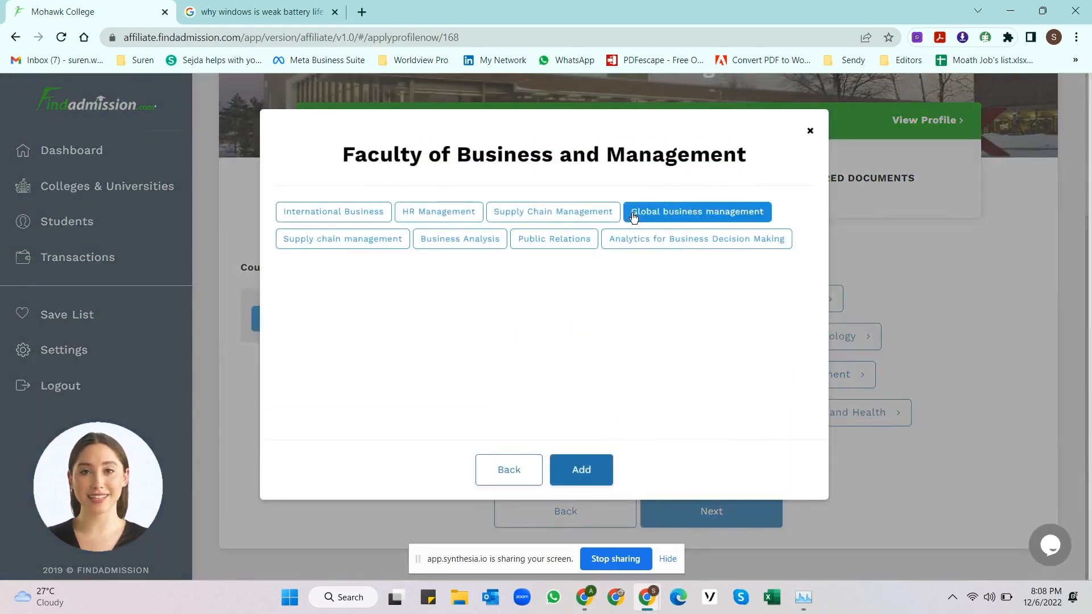
pyautogui.click(580, 472)
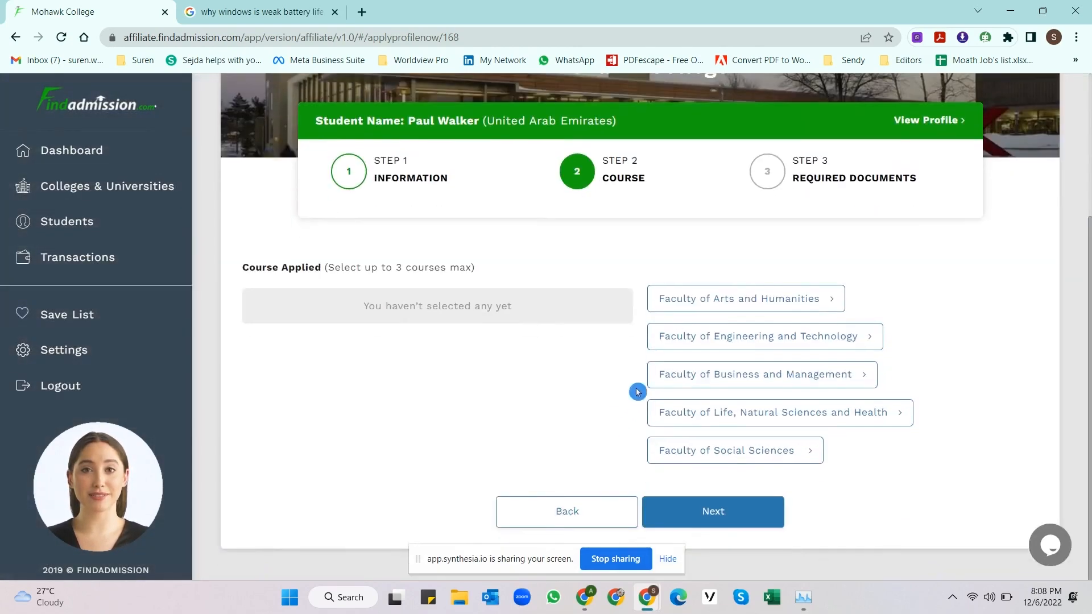
pyautogui.click(720, 377)
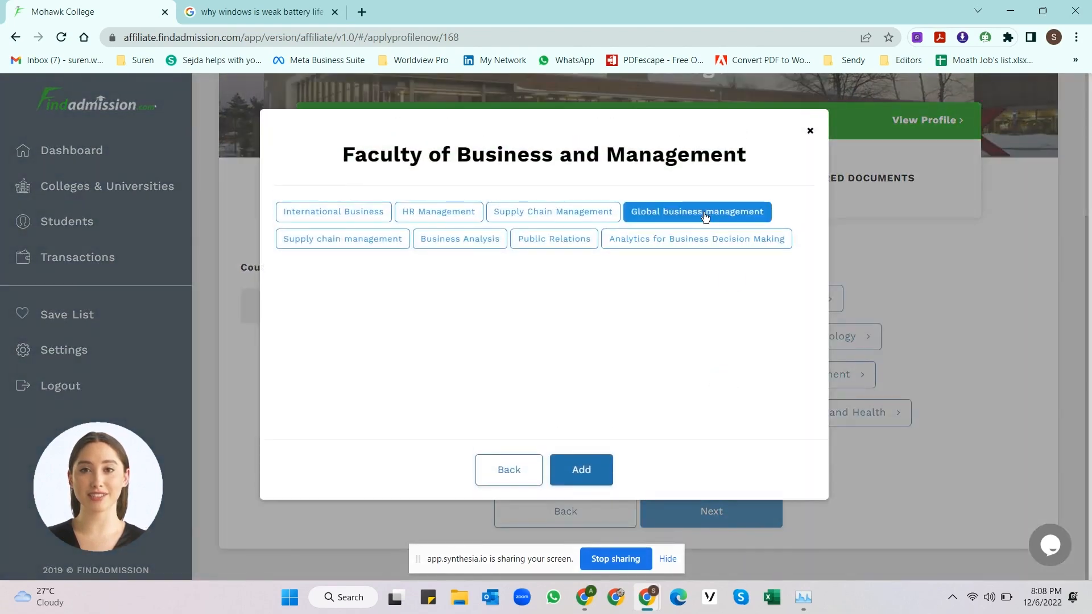
pyautogui.click(705, 215)
pyautogui.click(581, 470)
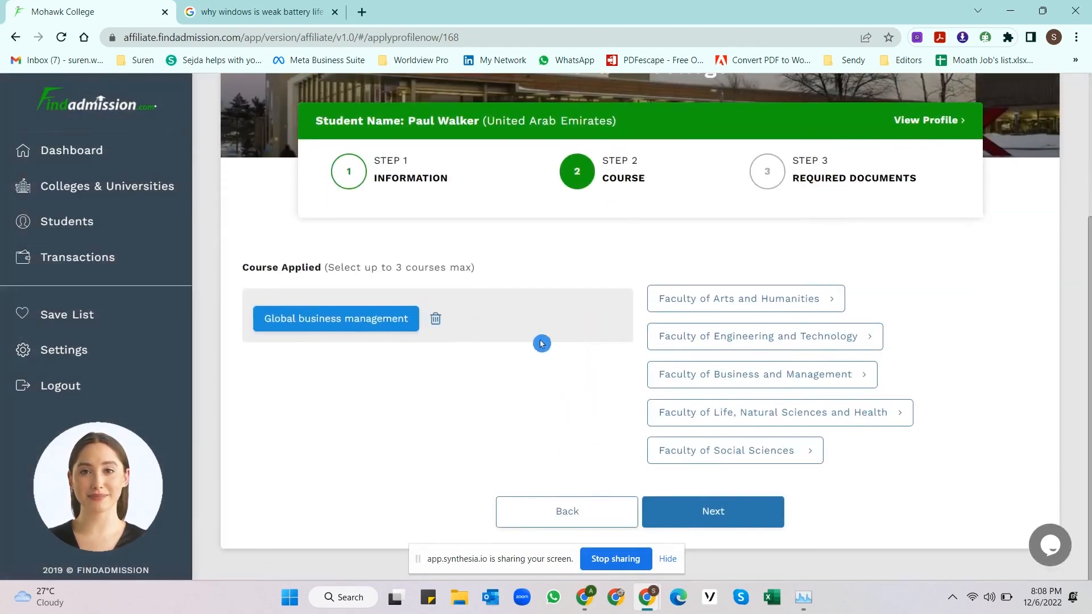
pyautogui.click(699, 513)
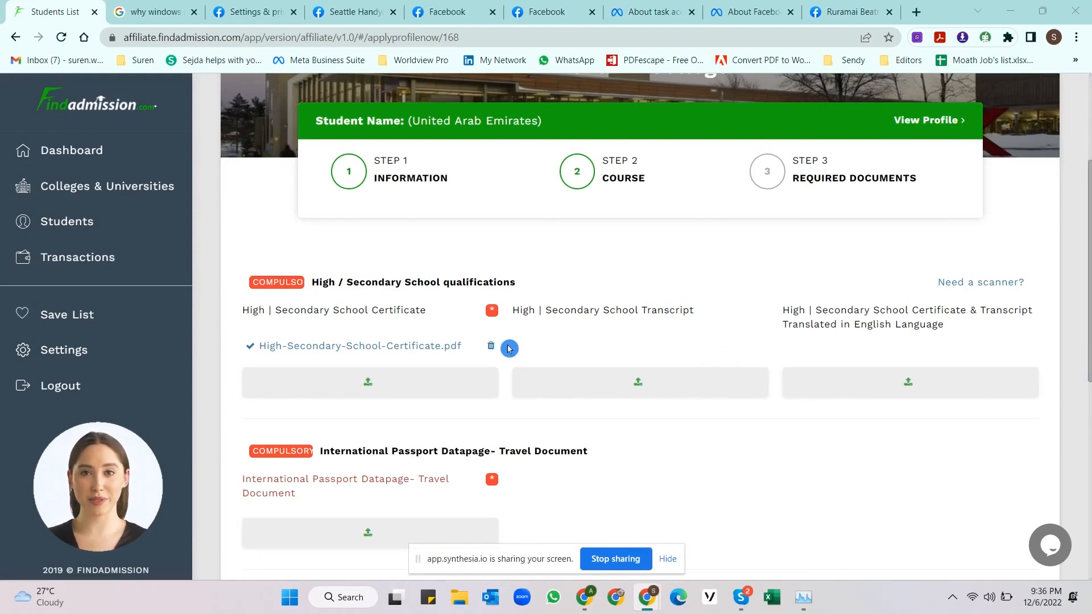
# Step: Look through the compulsory document sections, from the secondary school qualifications down to the other qualification completed
pyautogui.scroll(-1, 507, 344)
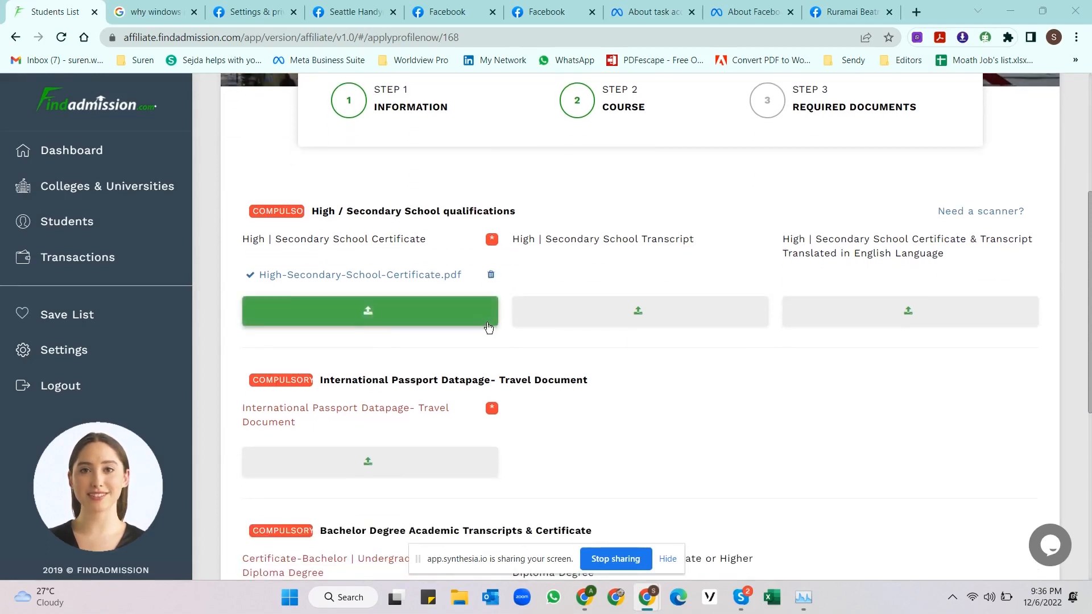
pyautogui.scroll(-1, 477, 335)
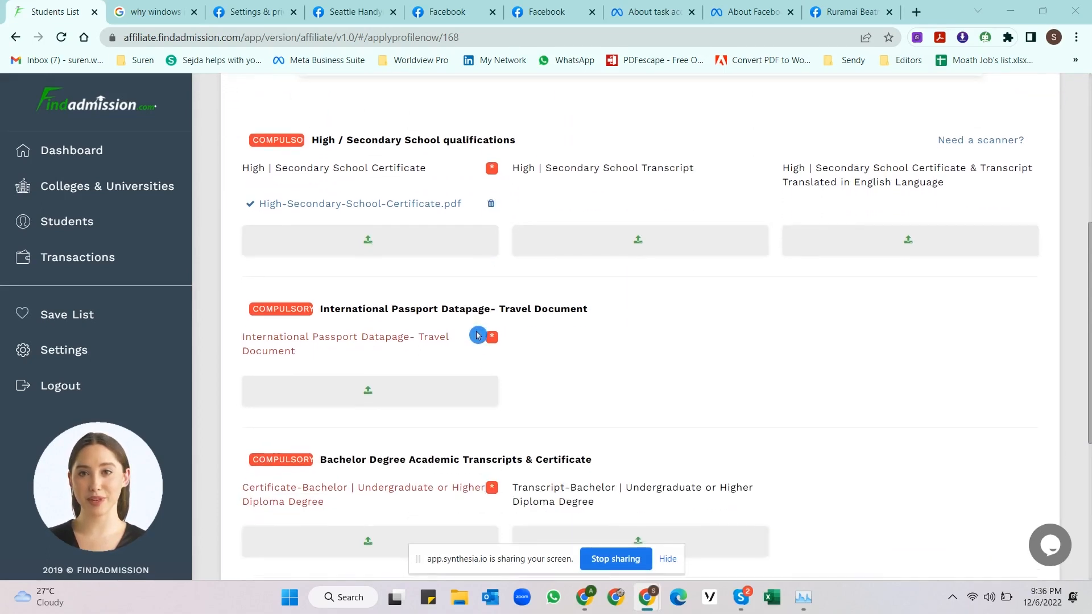
pyautogui.scroll(-1, 476, 334)
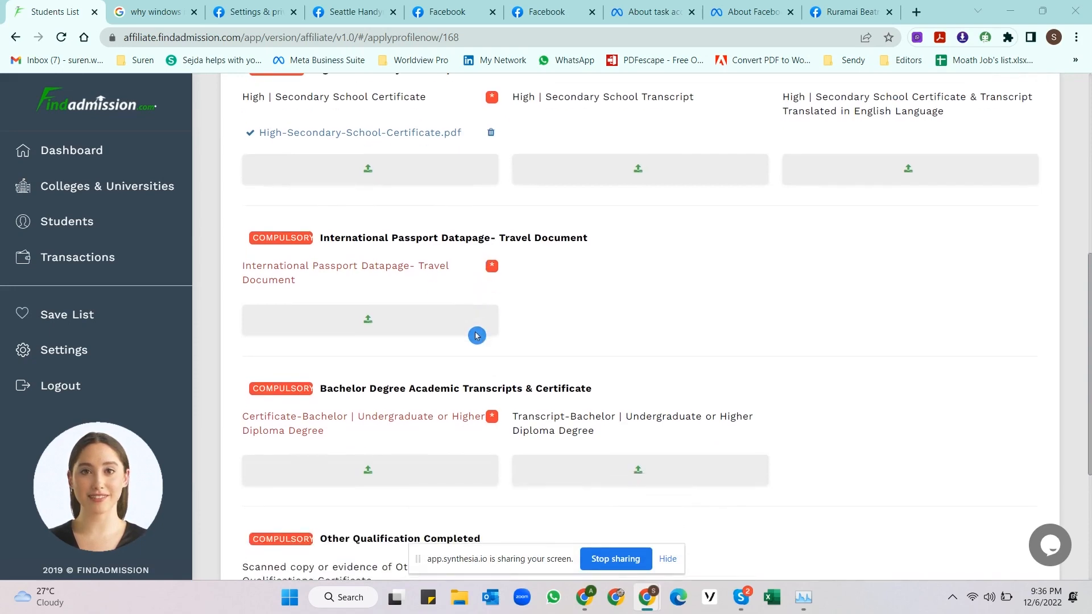
pyautogui.scroll(-2, 475, 336)
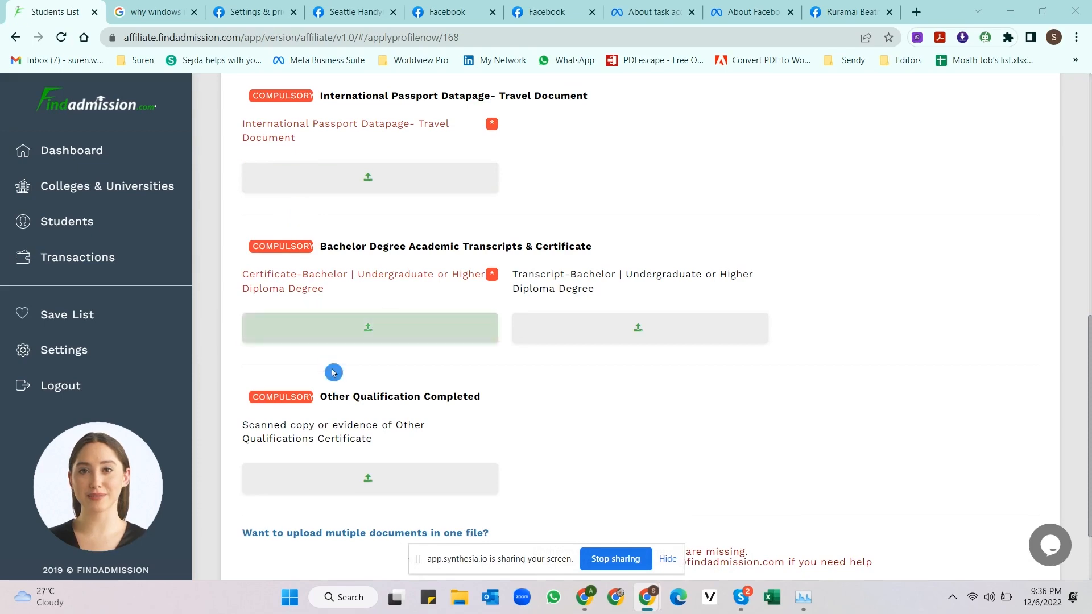
pyautogui.scroll(3, 300, 378)
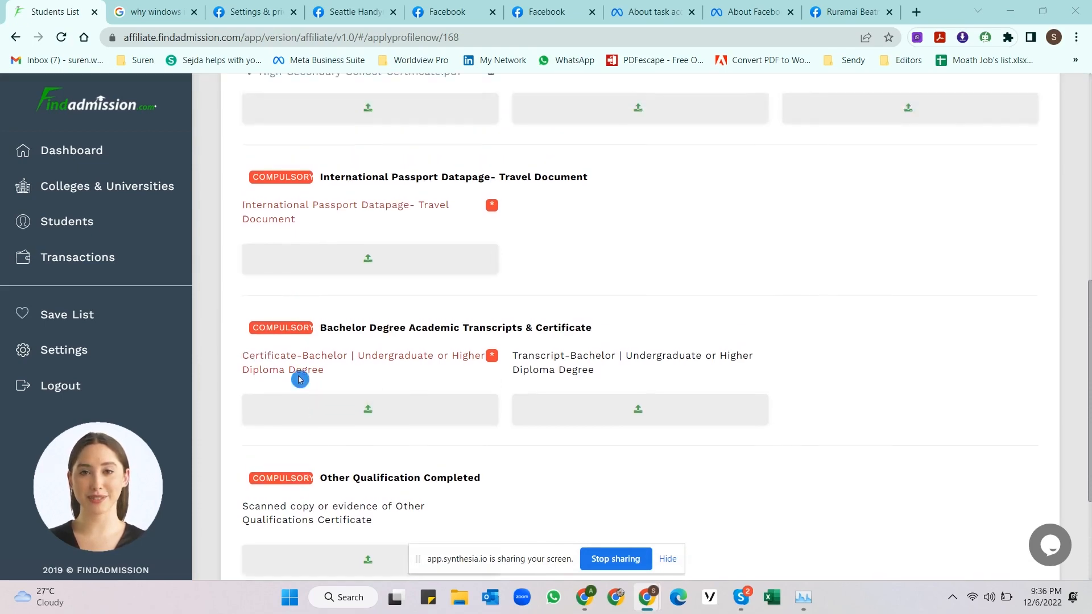
pyautogui.scroll(-2, 329, 341)
pyautogui.scroll(-3, 360, 337)
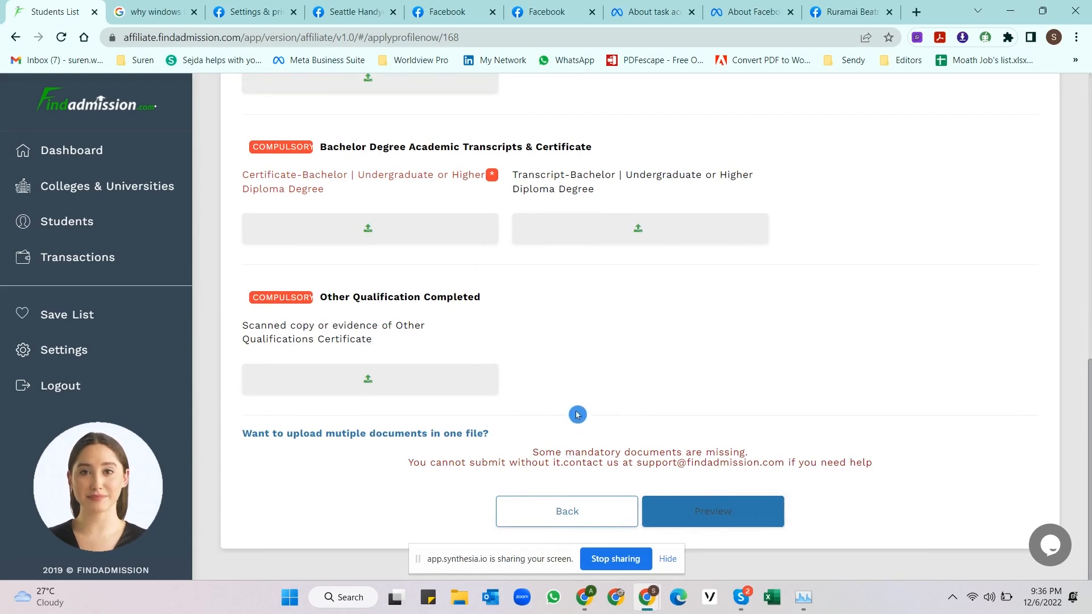
pyautogui.scroll(8, 594, 406)
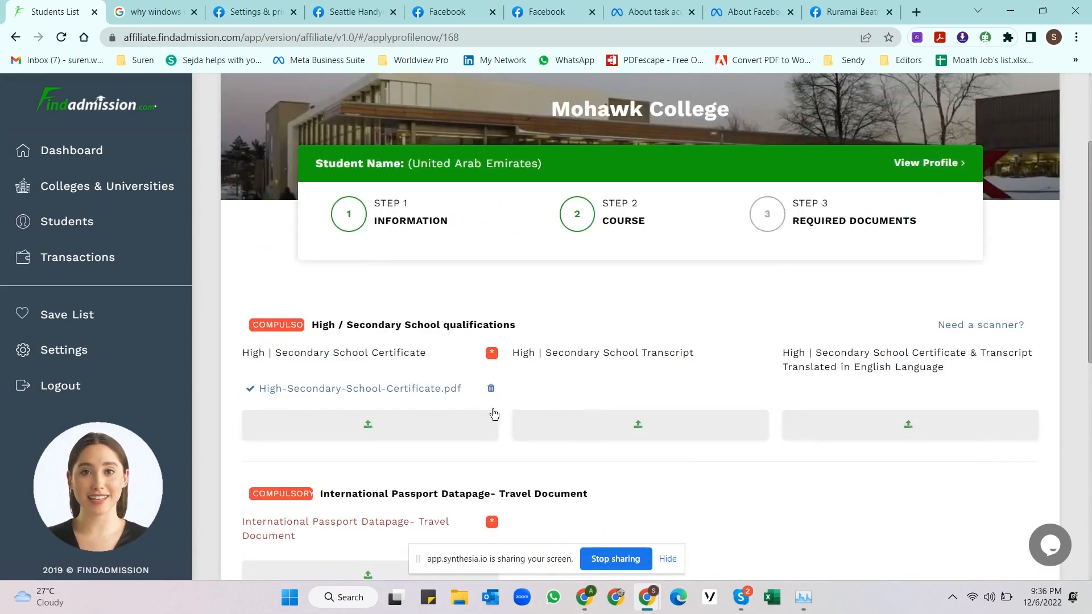
# Step: Upload the student's PDF from the Downloads folder as the International Passport Datapage - Travel Document
pyautogui.scroll(-2, 495, 414)
pyautogui.click(401, 443)
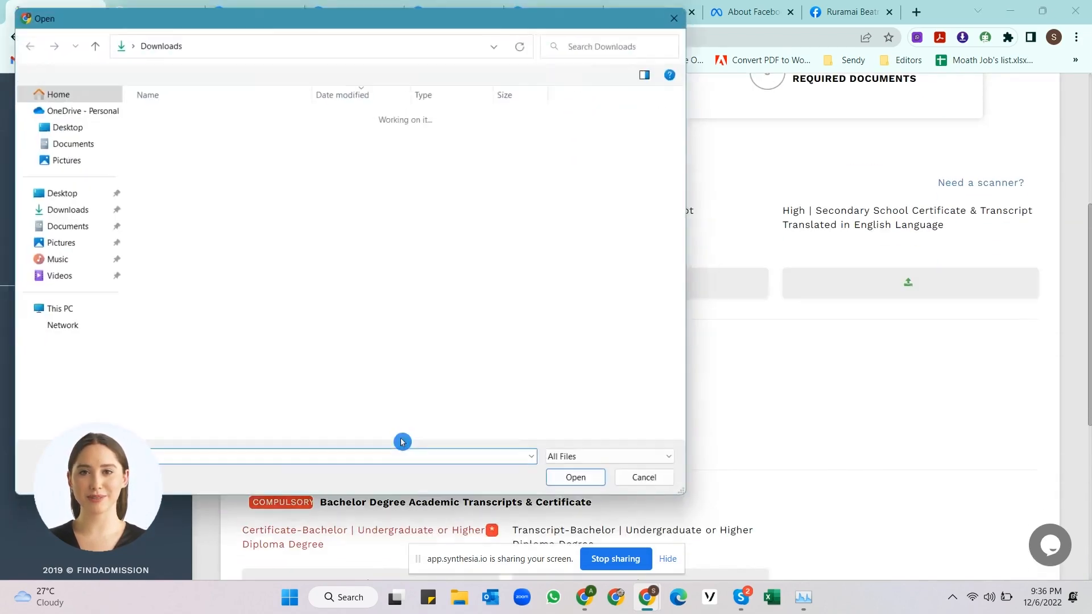
pyautogui.click(213, 129)
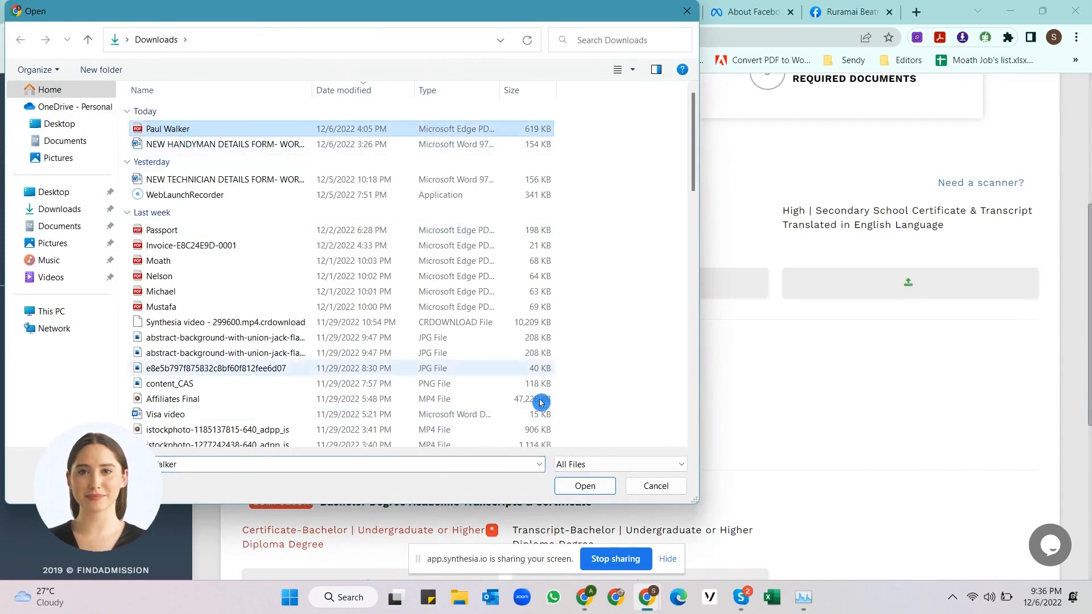
pyautogui.click(586, 486)
# Step: Upload the student's PDF from Downloads as the Bachelor, Undergraduate or Higher Diploma Degree certificate
pyautogui.scroll(-3, 427, 408)
pyautogui.scroll(-3, 432, 406)
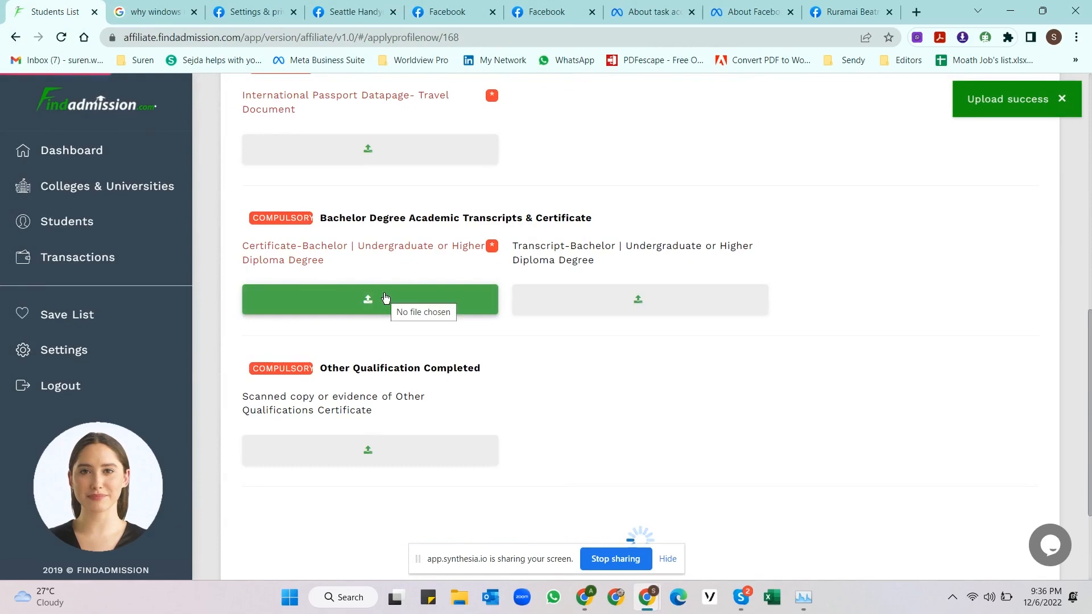
pyautogui.click(384, 298)
pyautogui.click(163, 128)
pyautogui.click(584, 486)
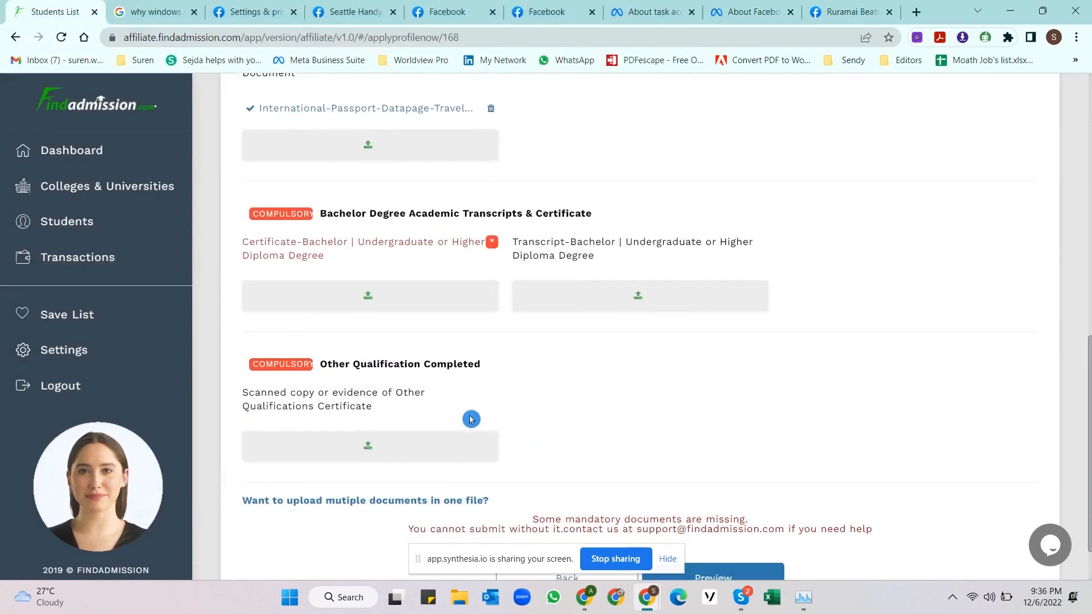
# Step: Upload the student's PDF as evidence of the Other Qualifications Certificate and open the application preview
pyautogui.scroll(-1, 444, 386)
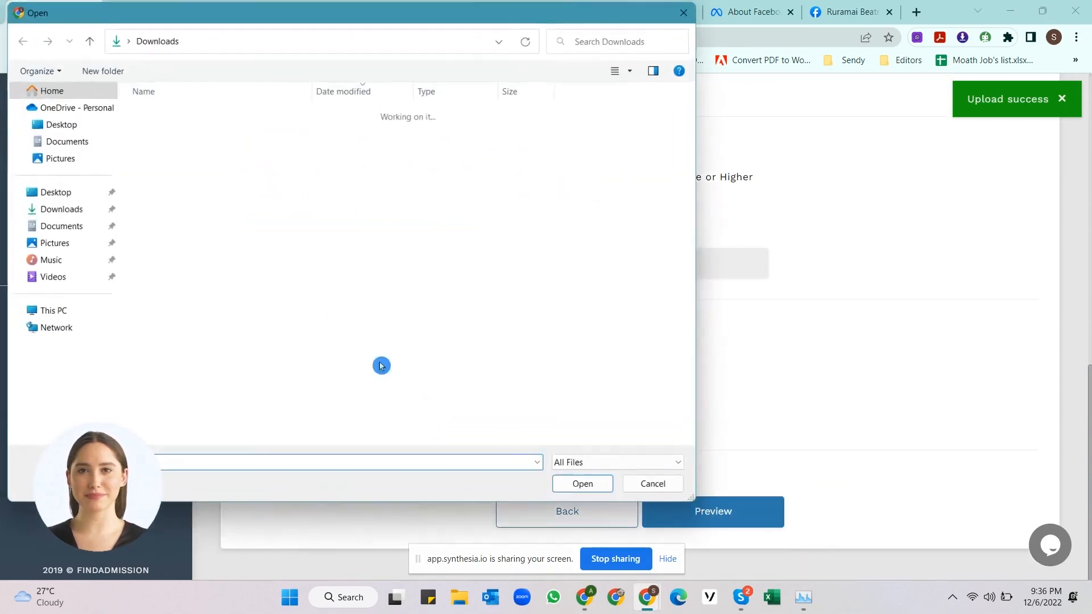
pyautogui.click(221, 128)
pyautogui.moveTo(651, 584)
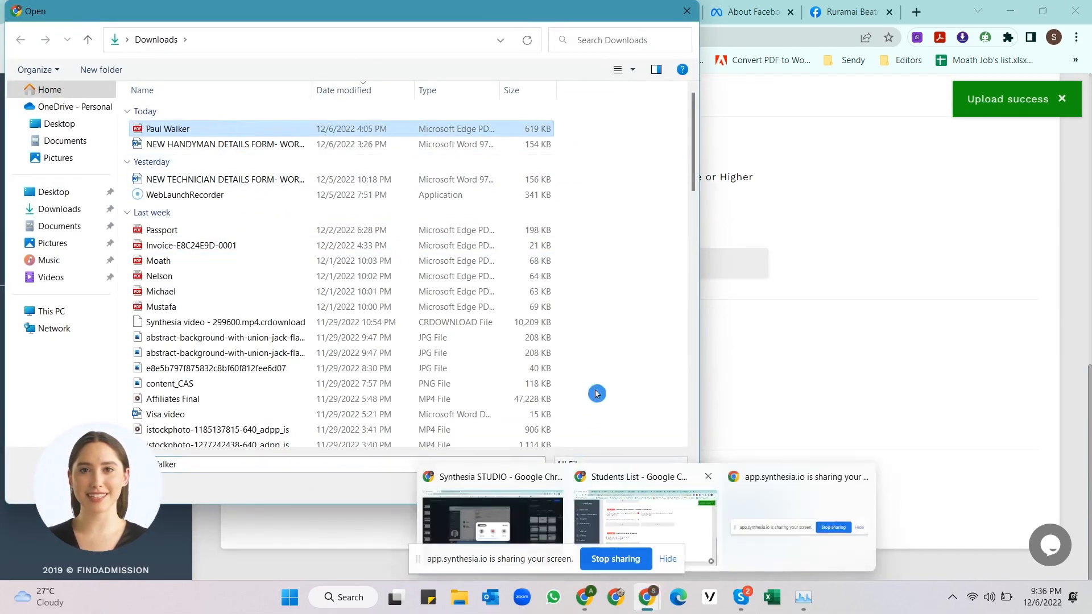
pyautogui.click(594, 488)
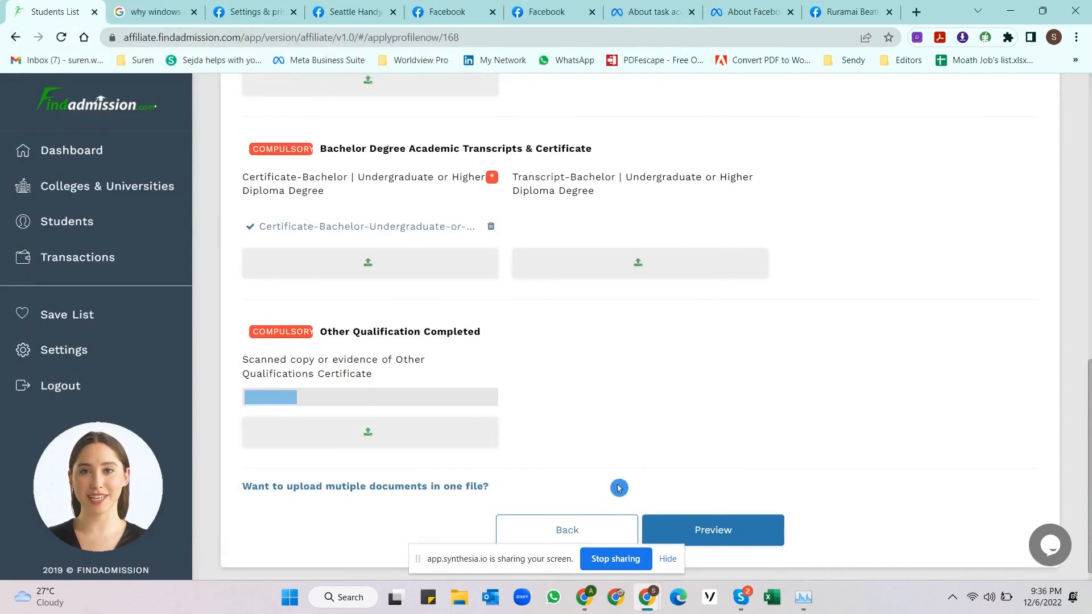
pyautogui.scroll(-1, 665, 423)
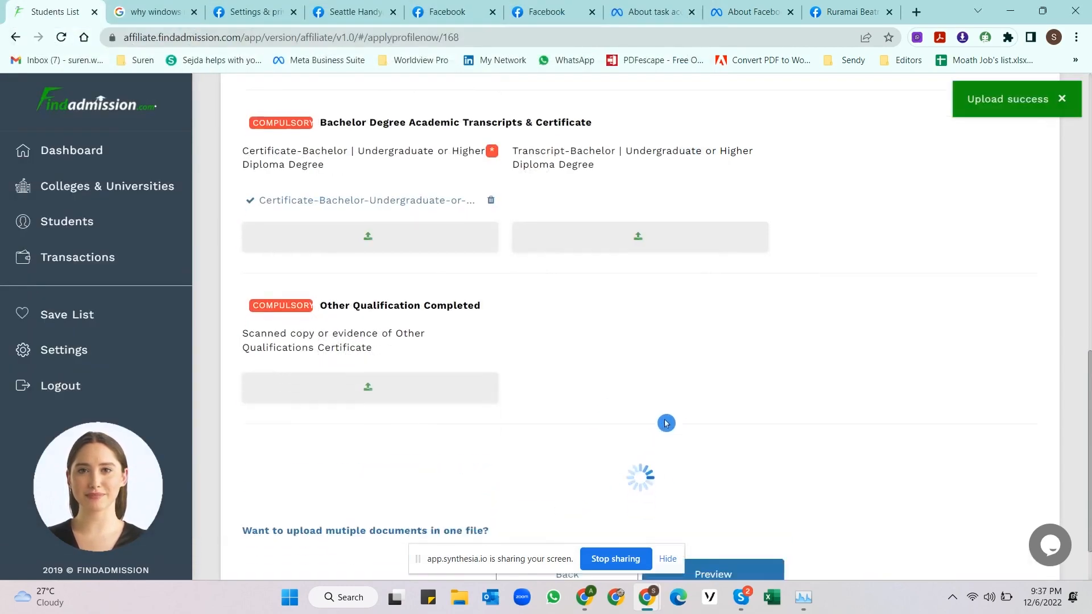
pyautogui.click(723, 515)
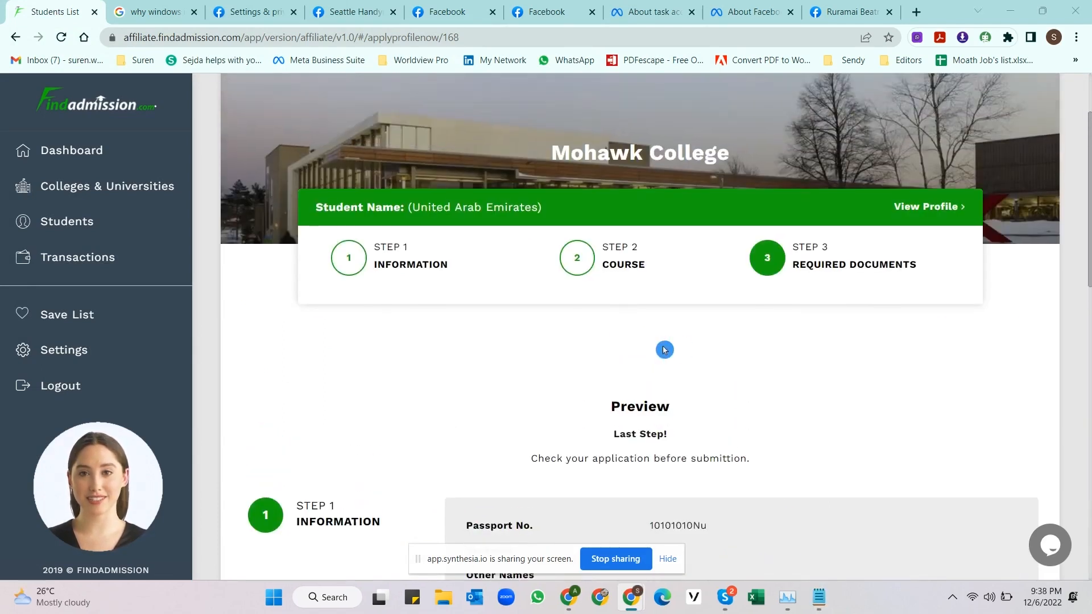
# Step: Check the student information, course and required documents in the application preview, and submit the application
pyautogui.scroll(-2, 664, 350)
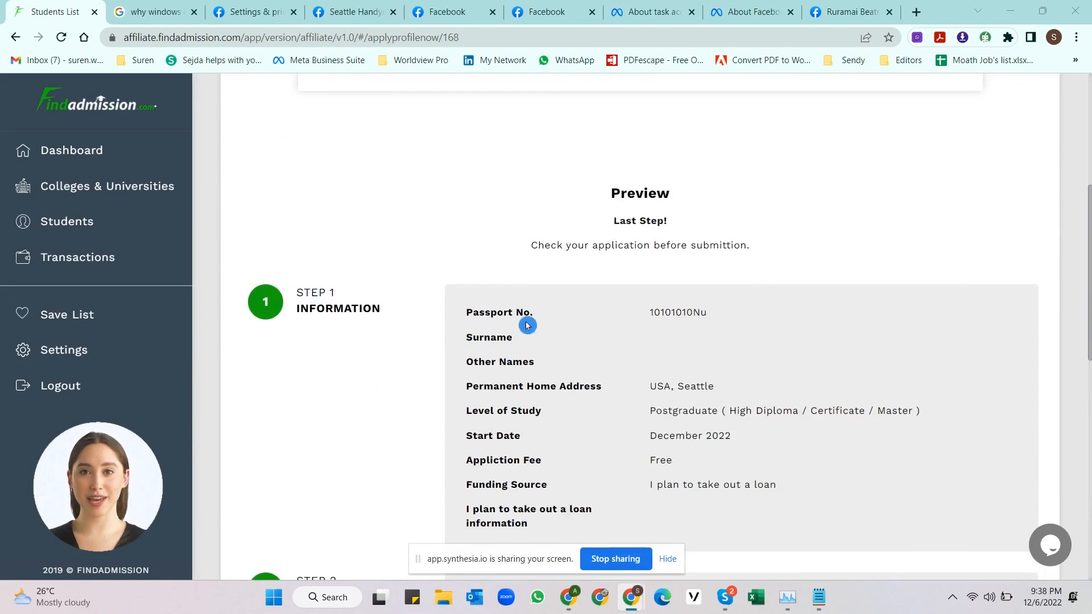
pyautogui.scroll(-1, 633, 329)
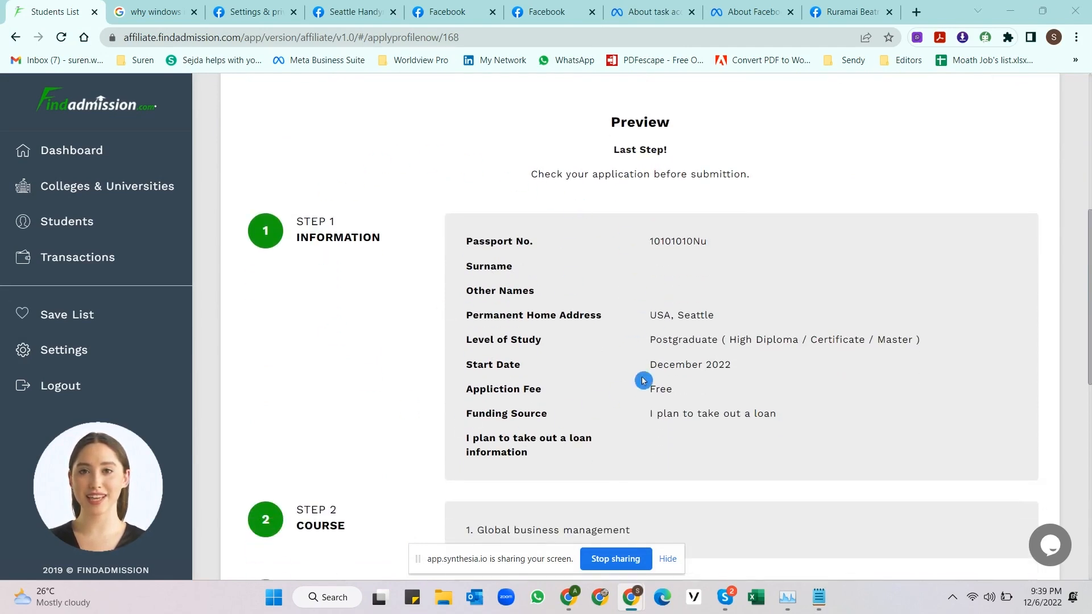
pyautogui.scroll(-1, 675, 331)
pyautogui.scroll(-5, 676, 330)
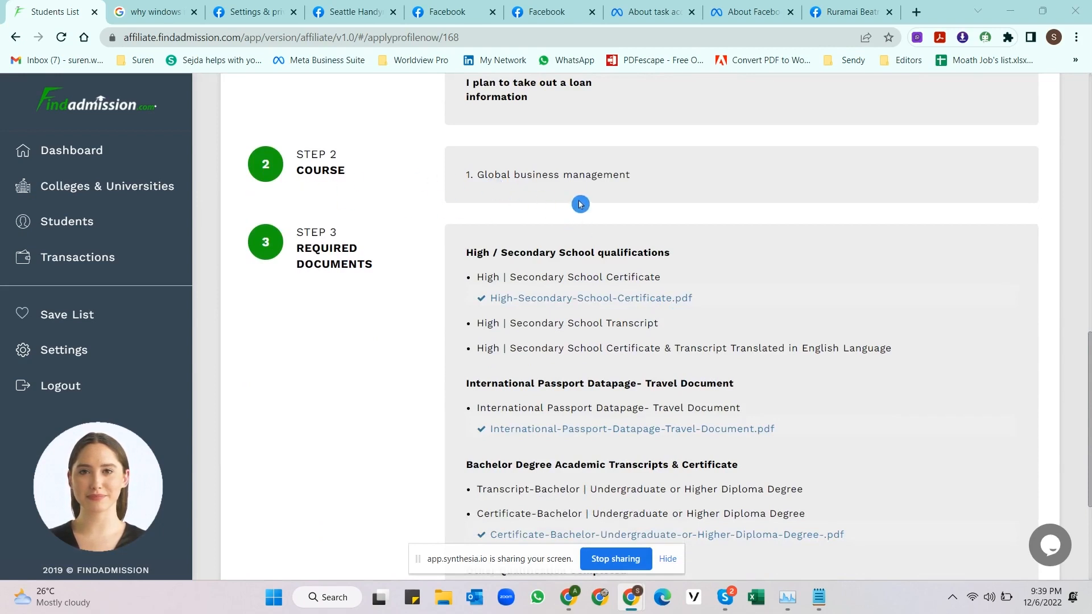
pyautogui.scroll(-1, 580, 206)
pyautogui.scroll(-2, 580, 205)
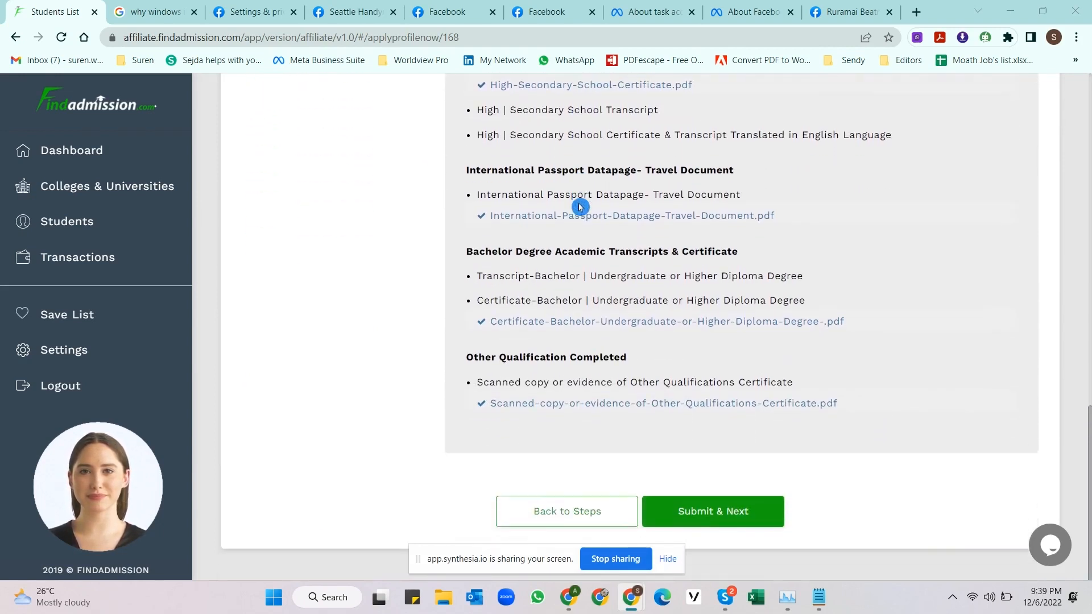
pyautogui.click(675, 498)
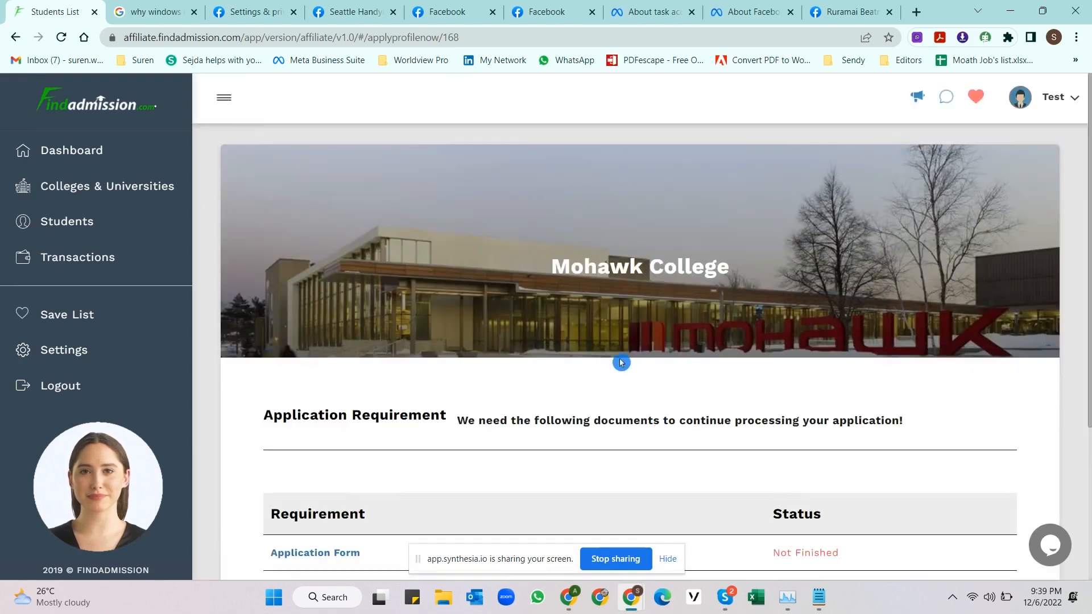
# Step: Review the application requirements and their status, and continue to the Application Form requirement
pyautogui.scroll(-1, 619, 362)
pyautogui.scroll(-1, 619, 362)
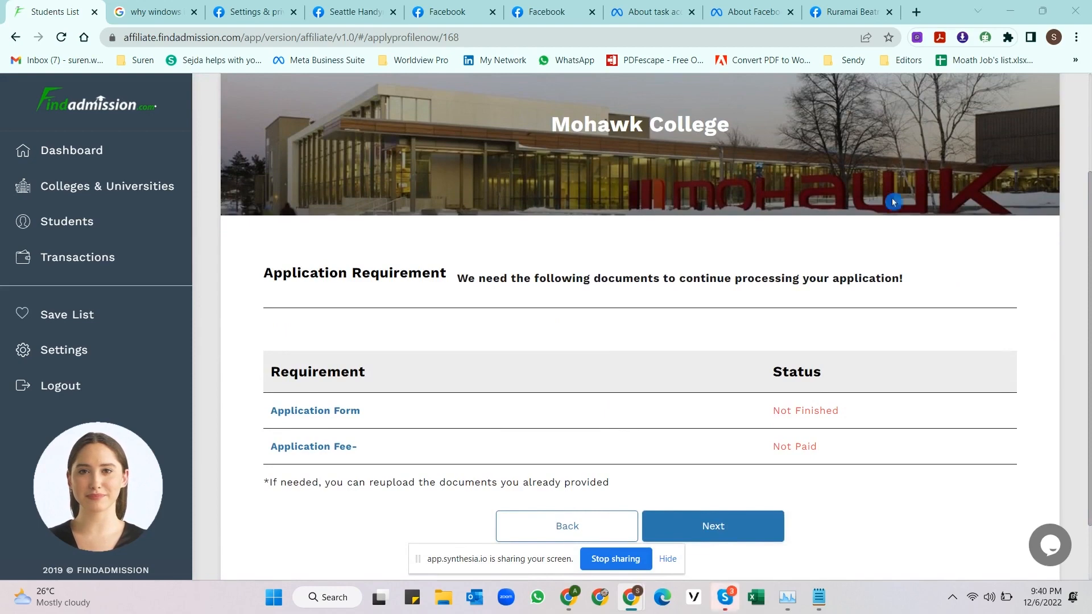
pyautogui.scroll(2, 830, 189)
pyautogui.scroll(-3, 830, 191)
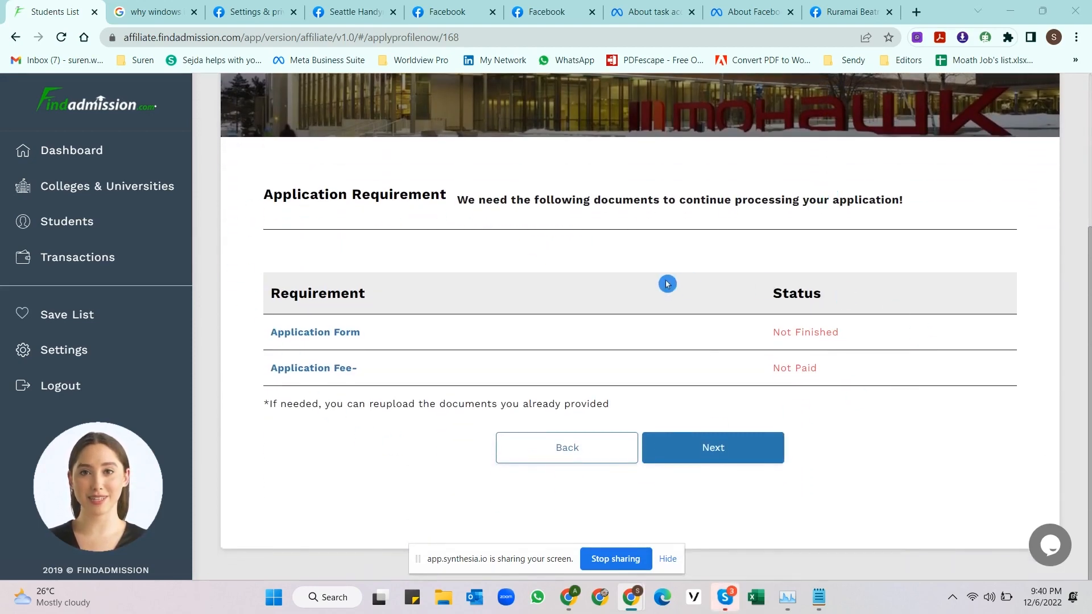
pyautogui.click(736, 453)
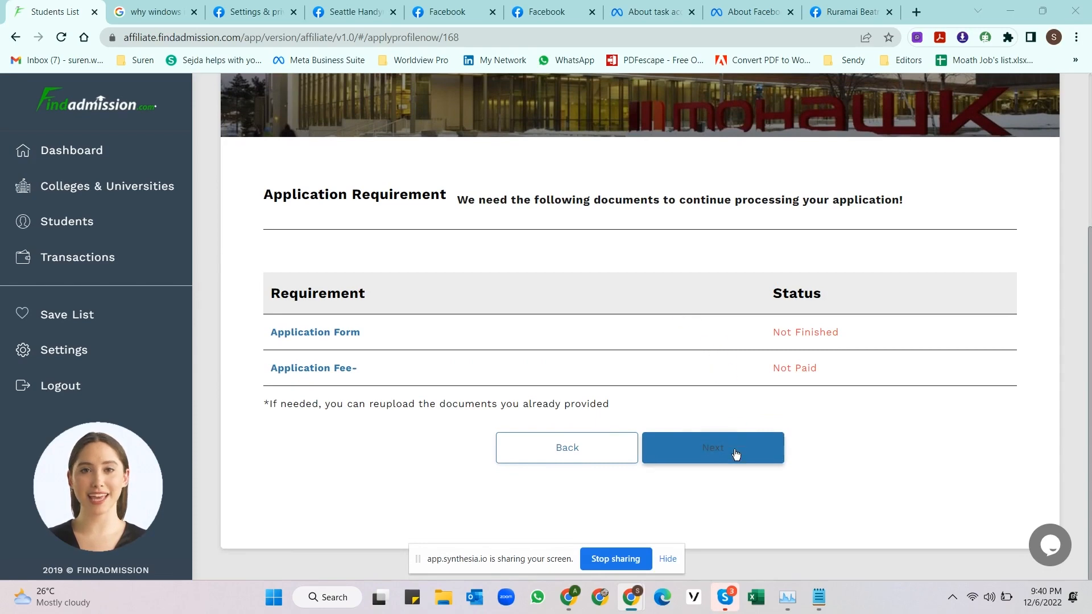
# Step: Upload the student's PDF from the Downloads folder as the completed application form
pyautogui.scroll(-2, 603, 395)
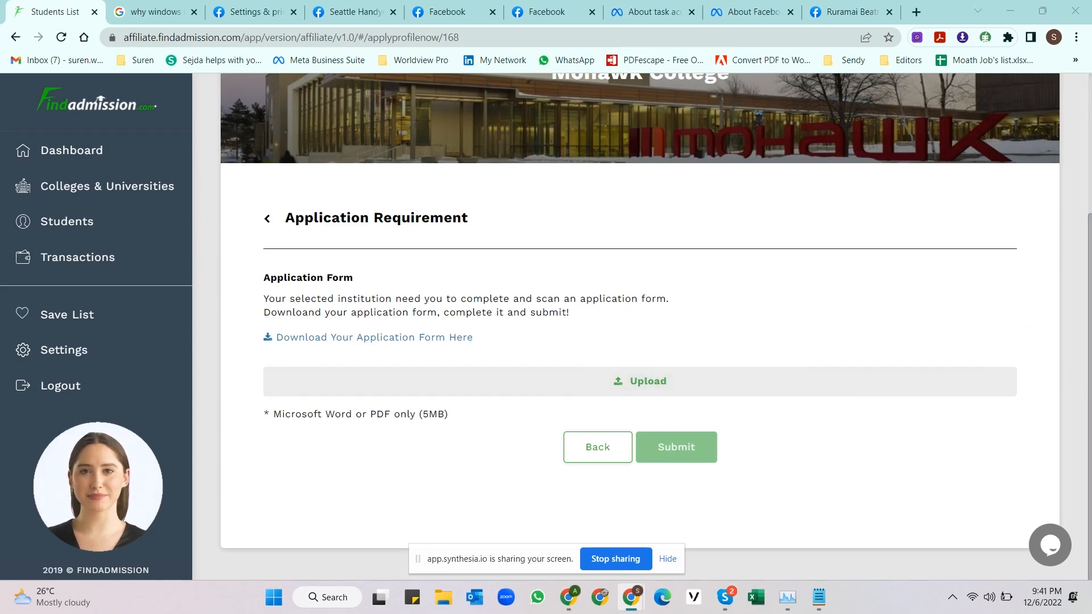
pyautogui.click(646, 380)
pyautogui.click(149, 128)
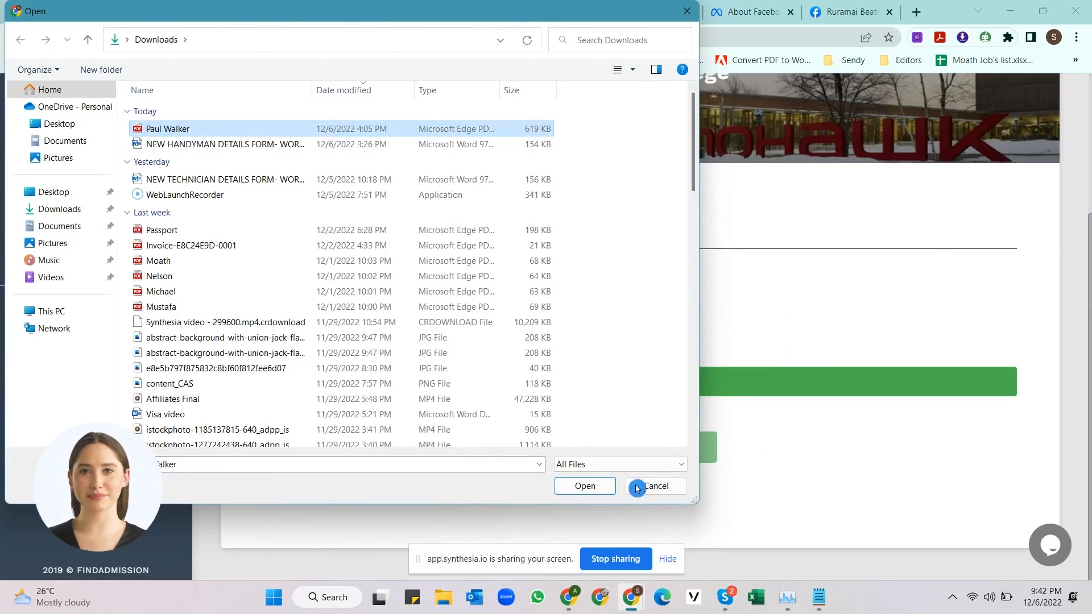
pyautogui.click(604, 490)
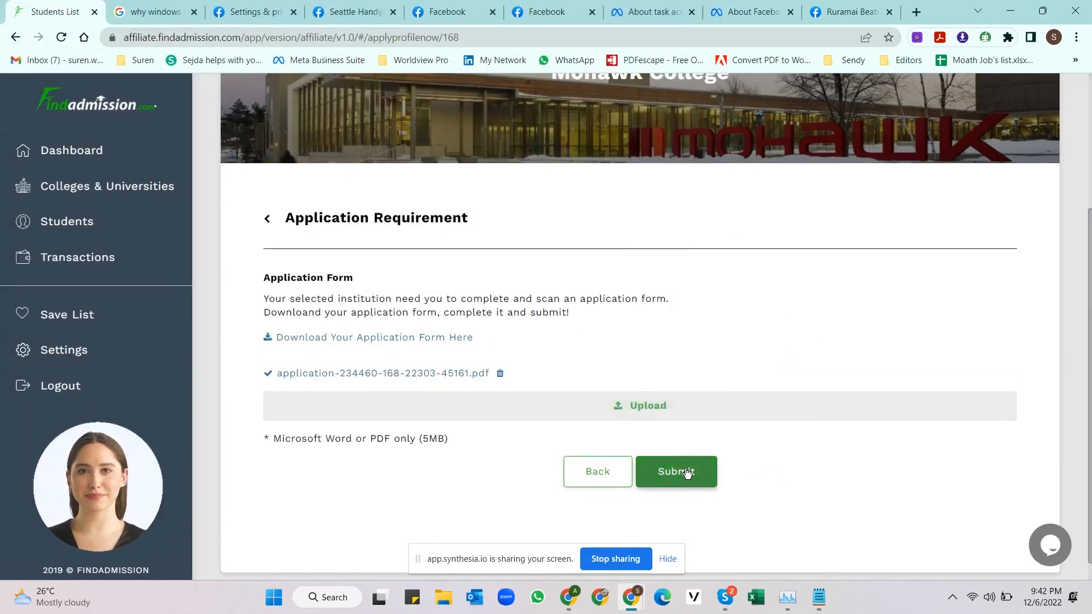
pyautogui.scroll(-1, 687, 472)
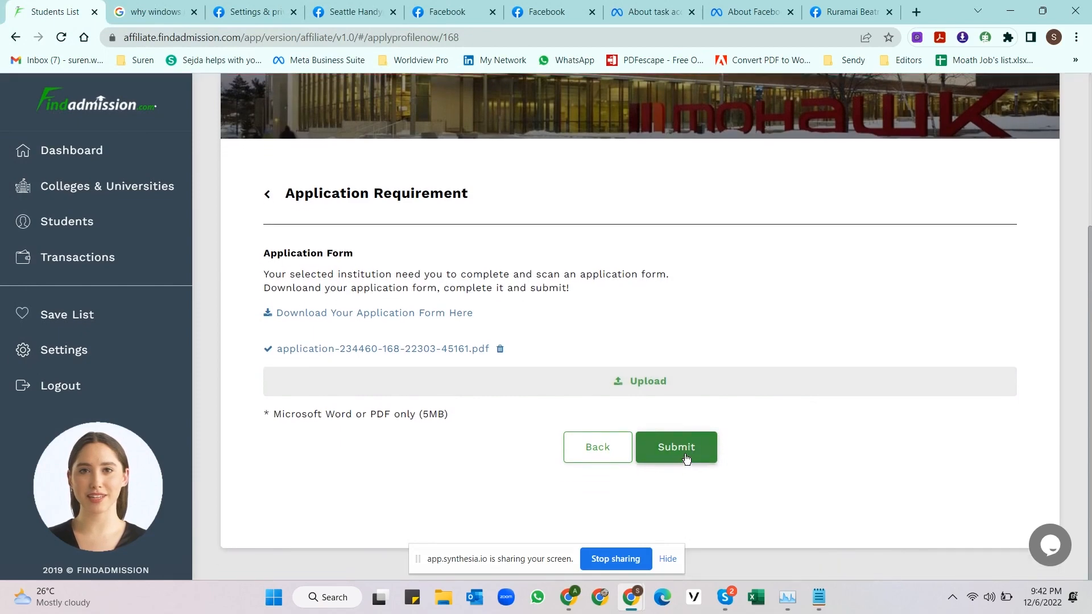
# Step: Submit the application form and confirm paying the application fee for Mohawk College
pyautogui.click(686, 459)
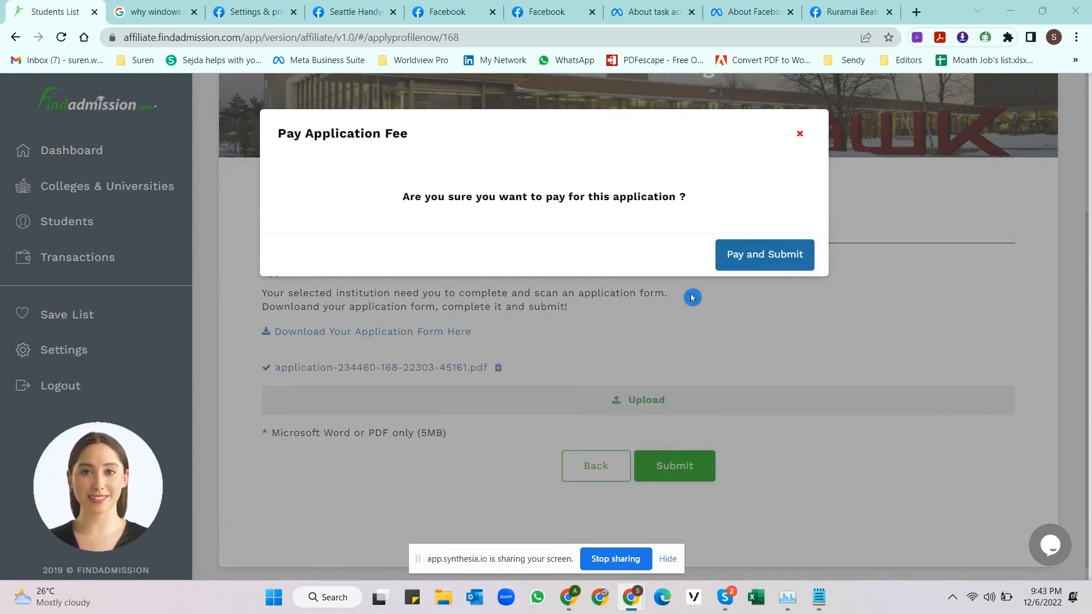
pyautogui.click(760, 257)
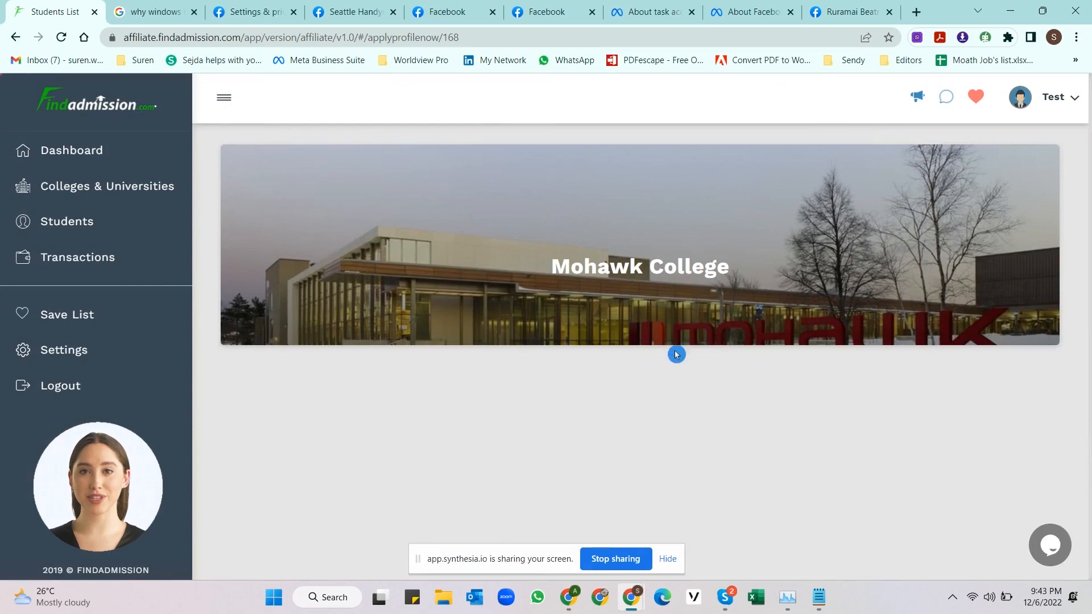
pyautogui.scroll(-3, 676, 353)
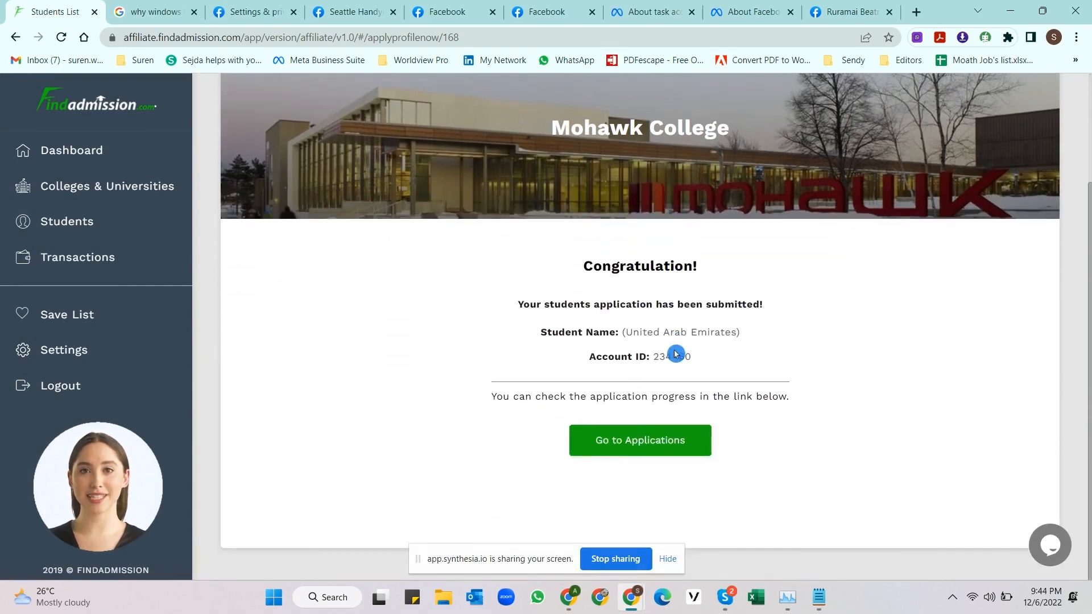